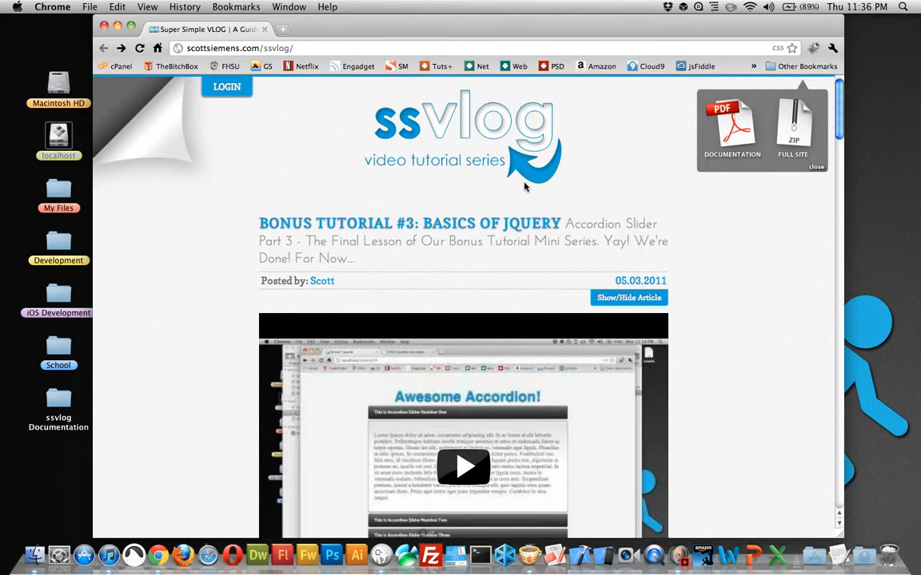
Step: Open the ssVlog PDF documentation from the site and review its table of contents
click(729, 128)
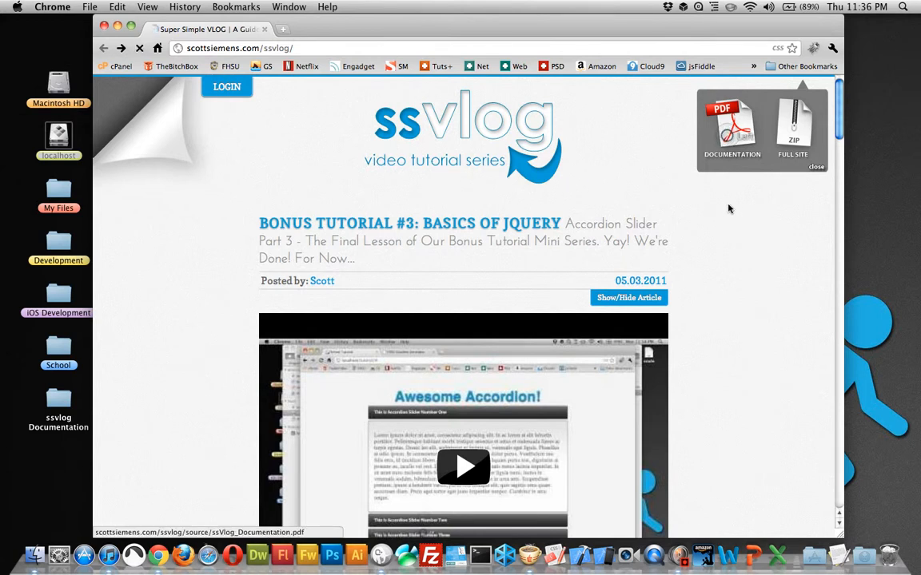
scroll(724, 227, down, 5)
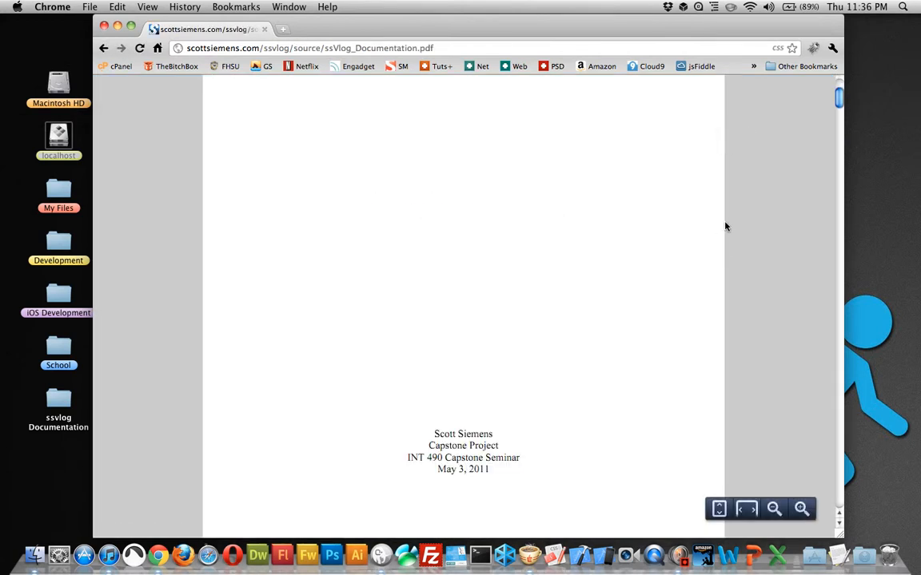
scroll(725, 227, down, 10)
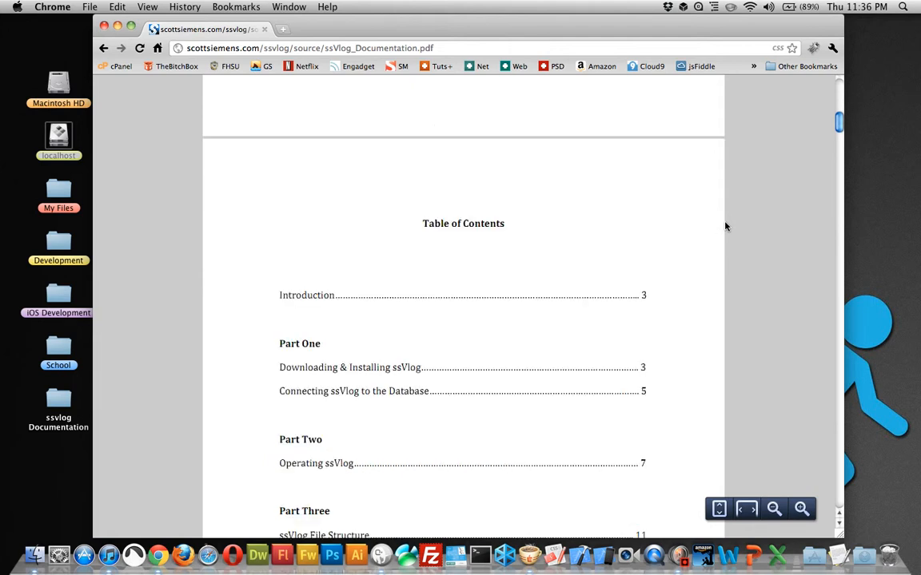
scroll(727, 226, down, 5)
scroll(679, 204, up, 2)
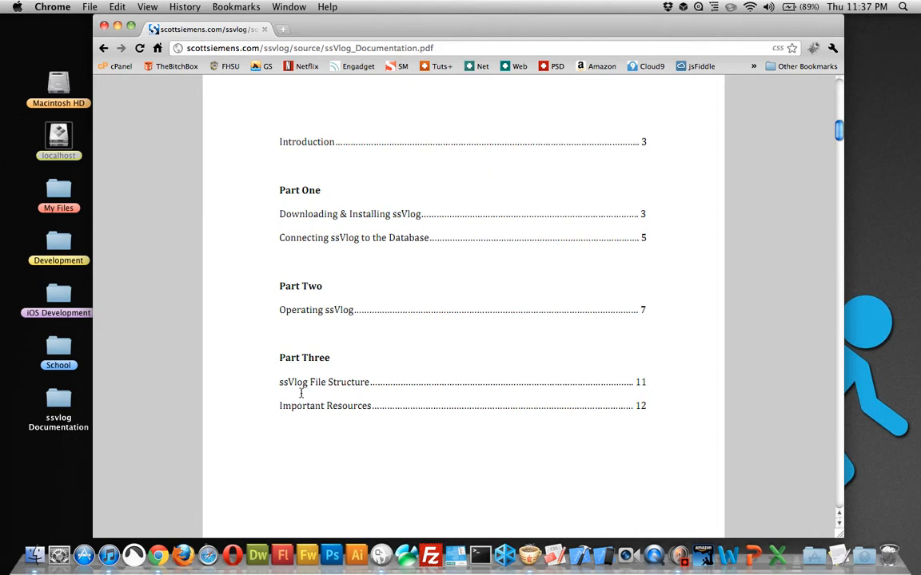
scroll(613, 345, down, 15)
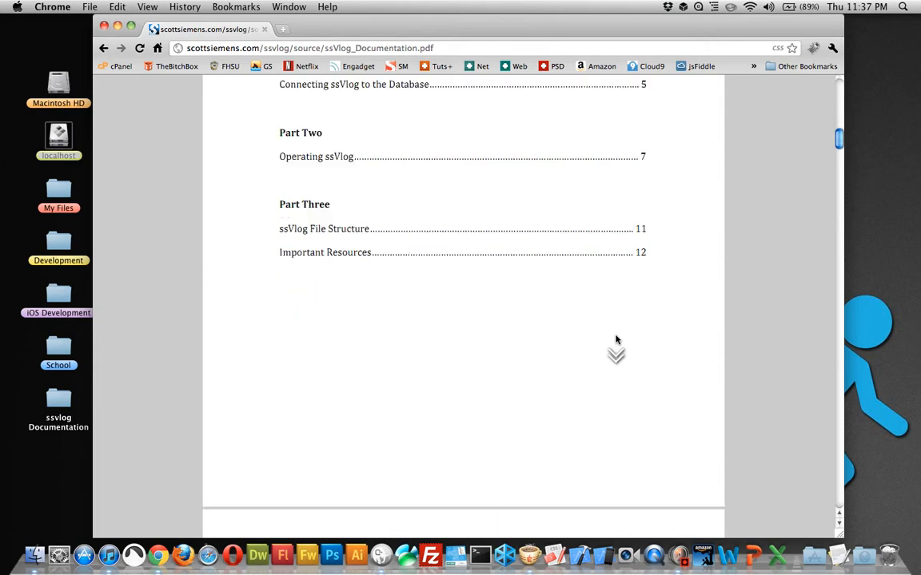
Step: Examine the annotated ssVlog file structure in Part Three of the documentation
scroll(613, 344, down, 15)
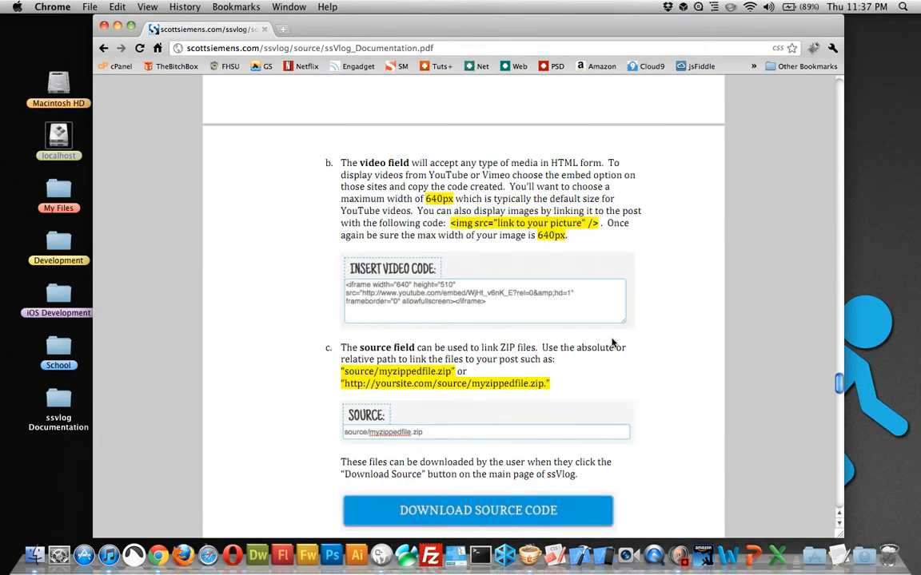
scroll(613, 344, down, 3)
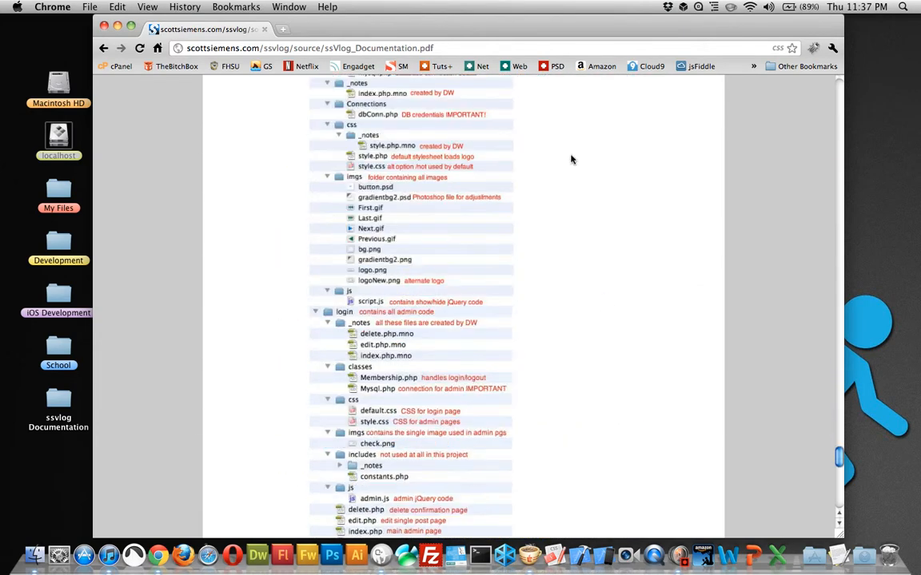
scroll(560, 167, up, 3)
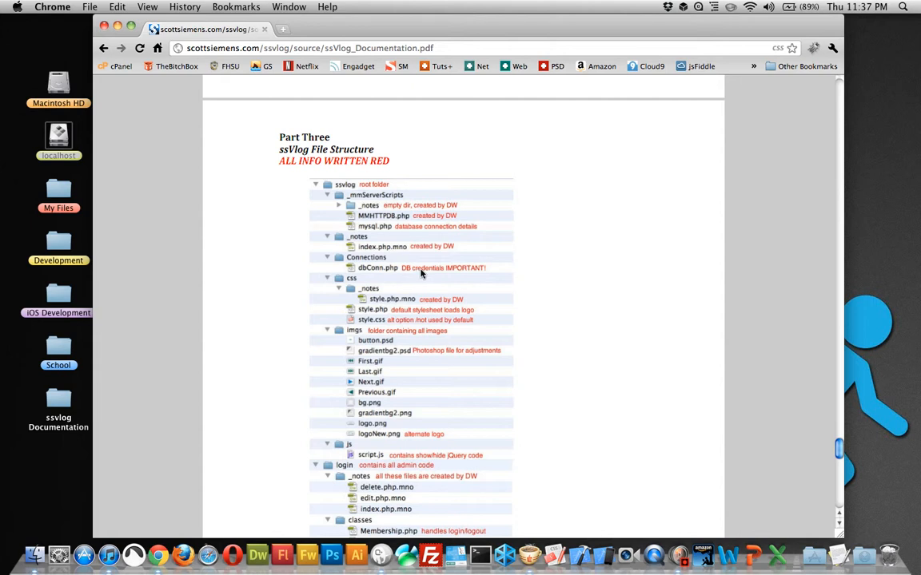
scroll(502, 280, down, 6)
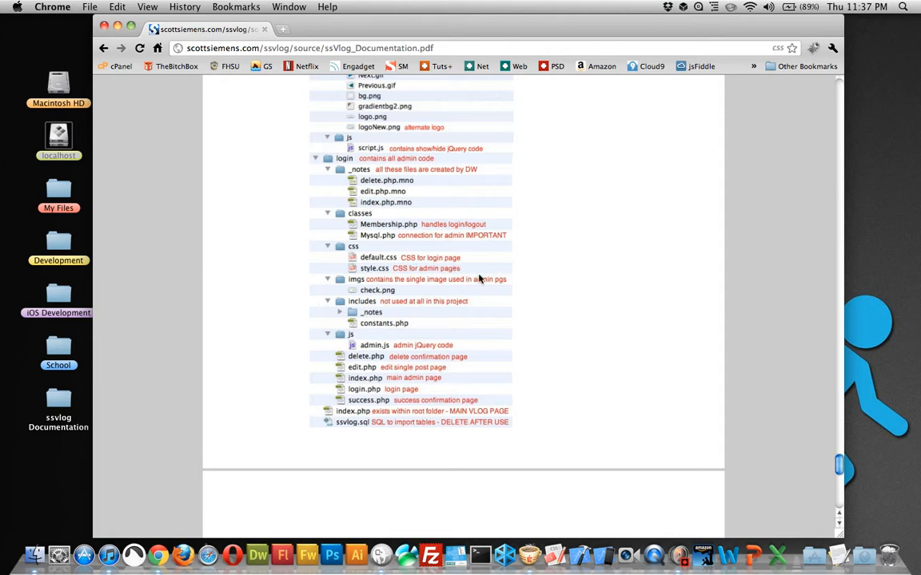
scroll(604, 308, up, 5)
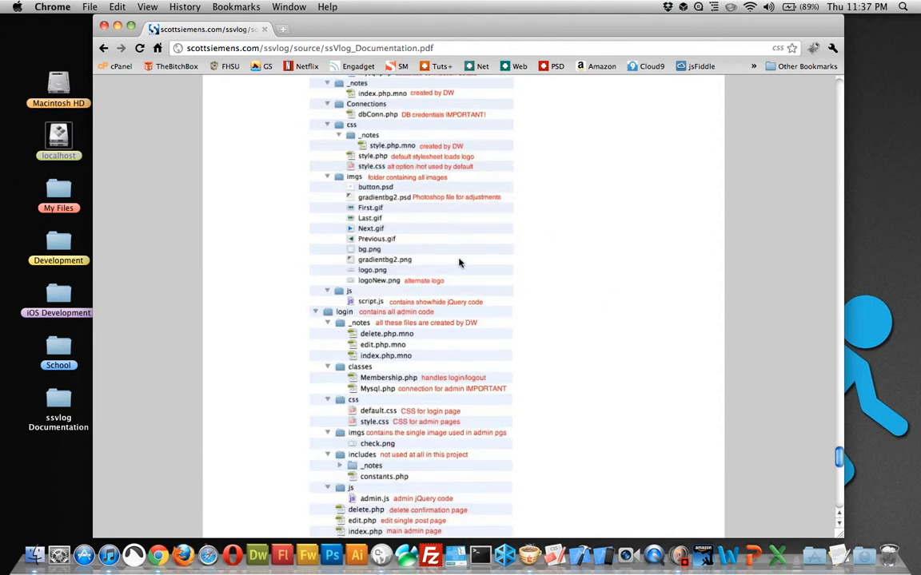
scroll(415, 308, up, 5)
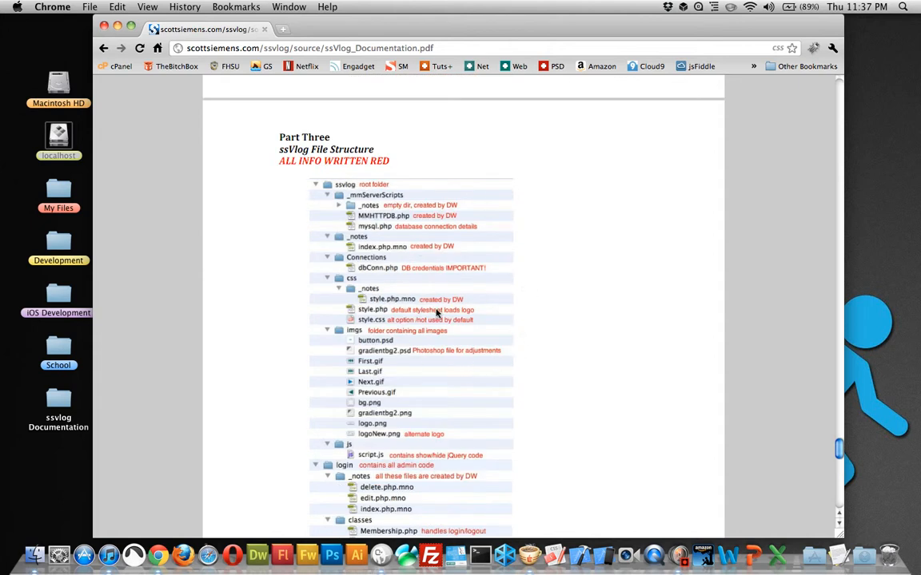
scroll(485, 334, down, 10)
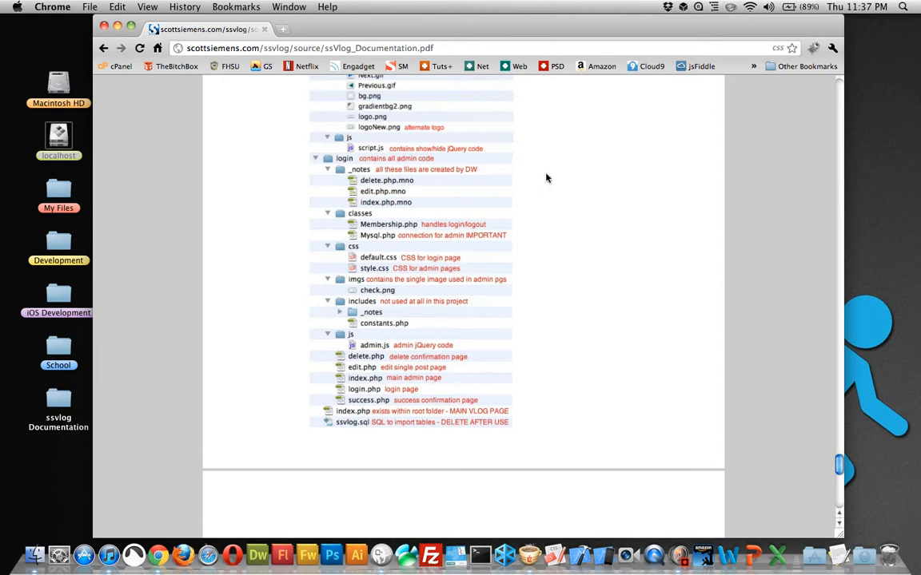
scroll(518, 244, up, 5)
scroll(424, 196, up, 5)
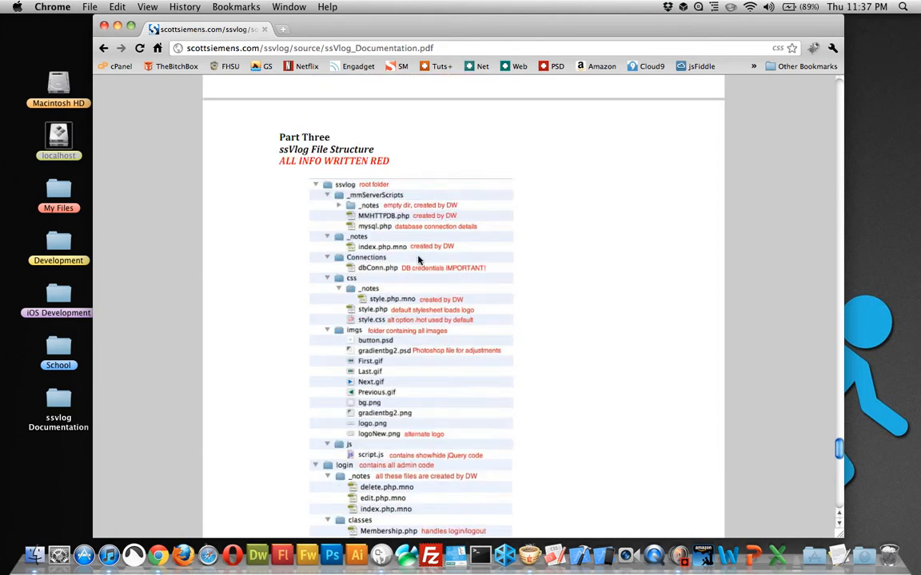
Step: Check the Important Resources links at the end of the documentation, and return to the ssVlog site
scroll(560, 282, down, 10)
scroll(559, 282, down, 15)
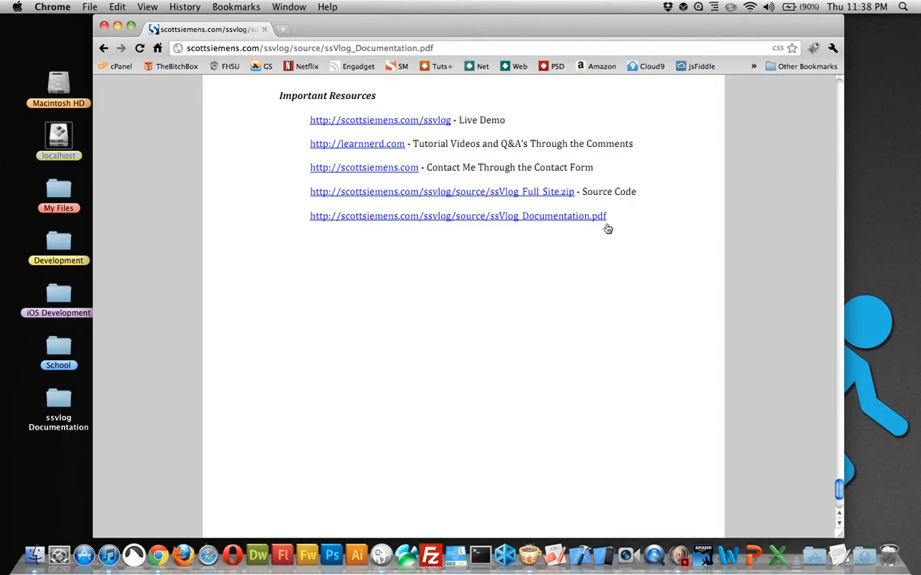
scroll(607, 228, up, 20)
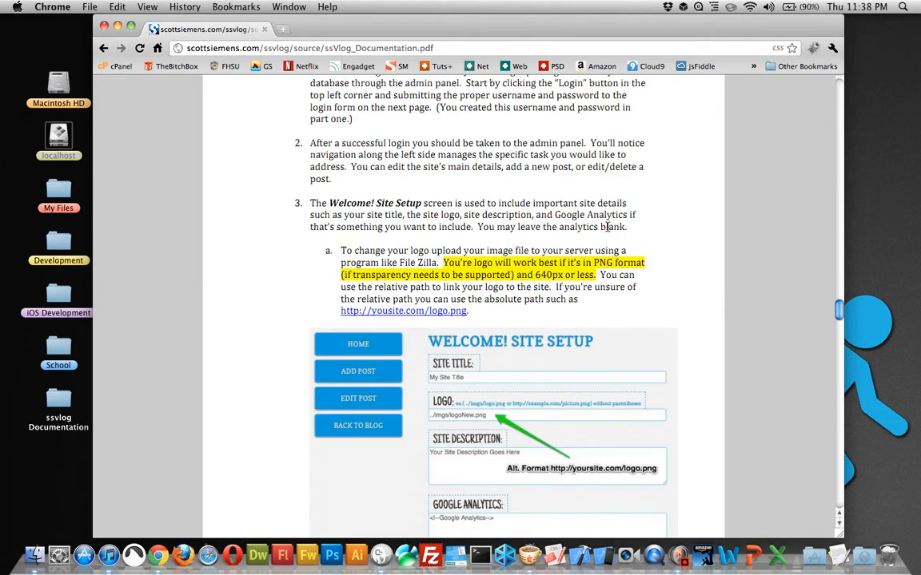
scroll(607, 228, up, 20)
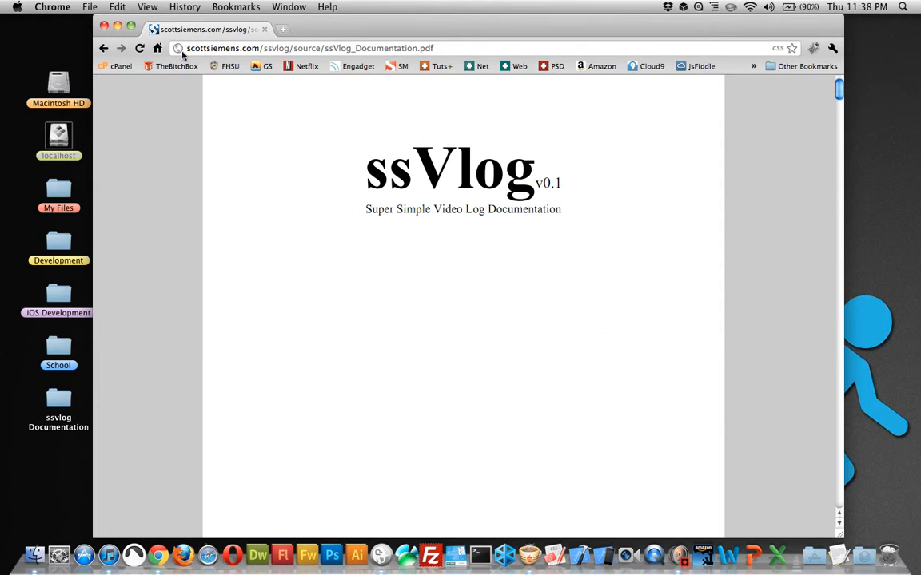
click(105, 49)
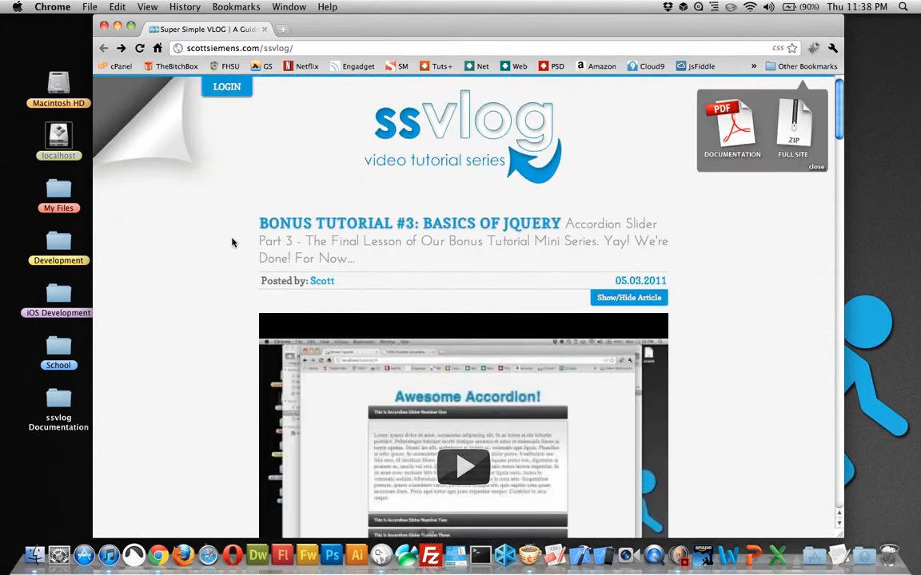
Step: Look through the tutorial posts on the ssVlog home page, including lessons 13 and 12 and their source code downloads
scroll(684, 245, down, 5)
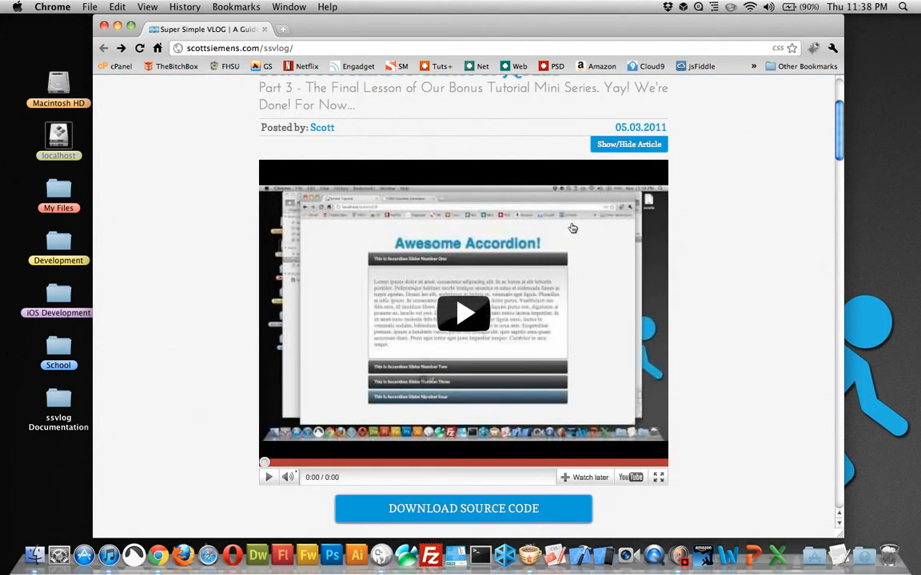
scroll(571, 229, up, 5)
scroll(559, 228, down, 20)
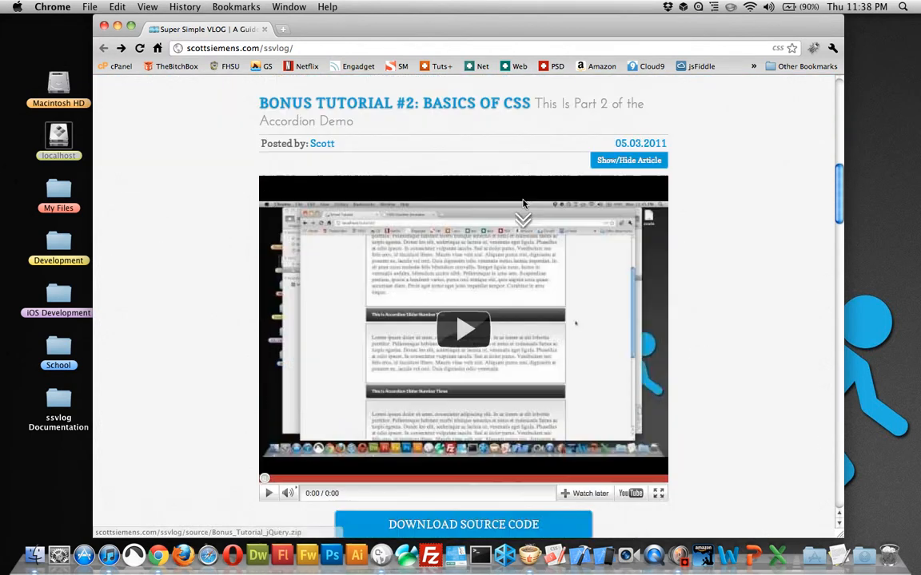
scroll(600, 217, down, 10)
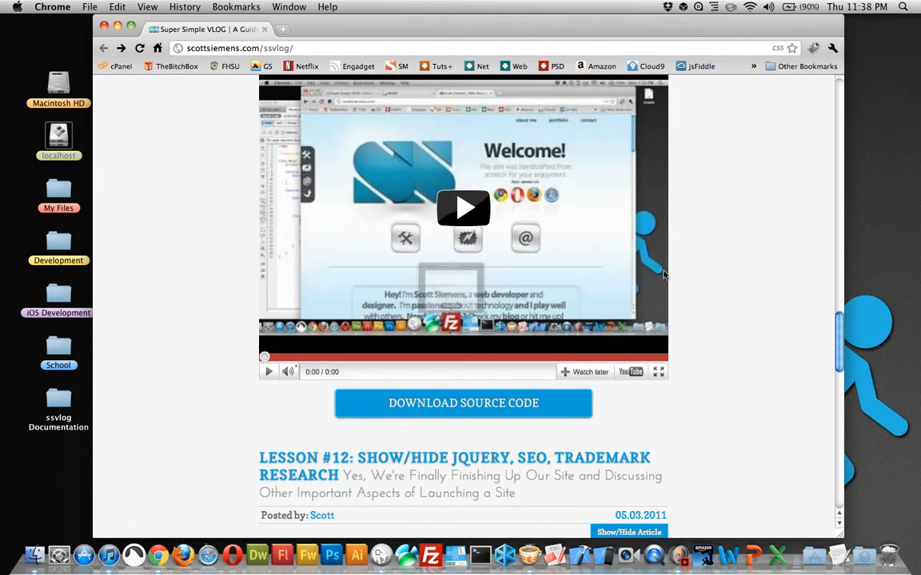
scroll(639, 263, up, 5)
scroll(431, 183, up, 5)
scroll(428, 200, down, 5)
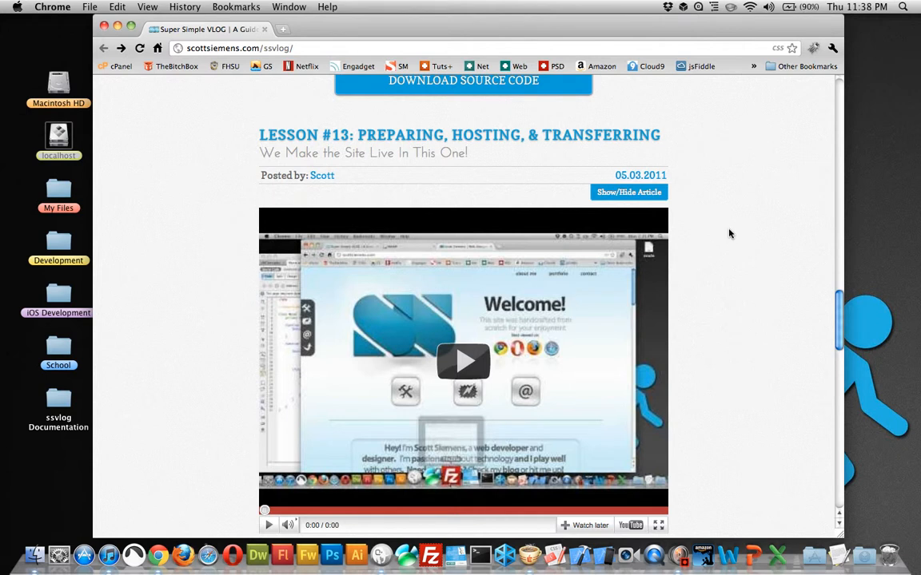
scroll(734, 282, down, 10)
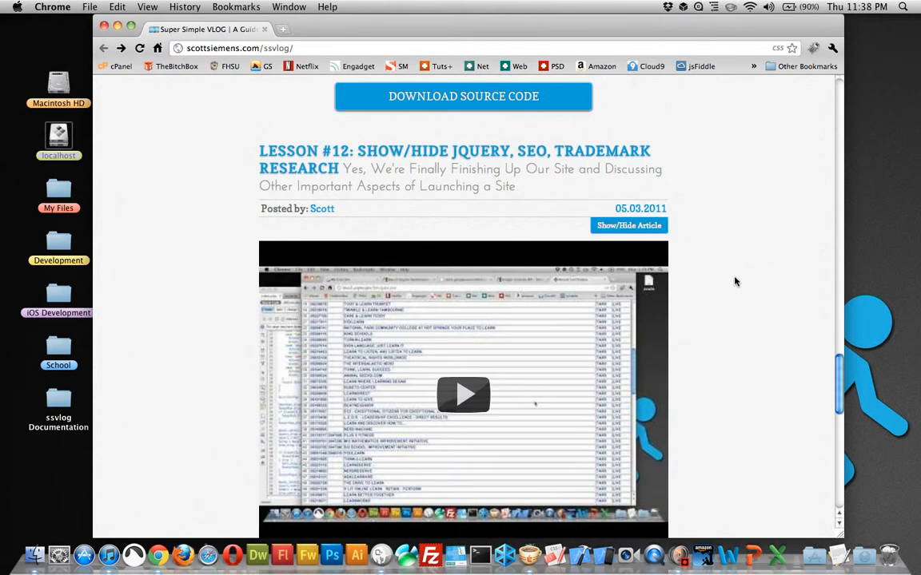
scroll(734, 282, down, 15)
scroll(539, 240, up, 20)
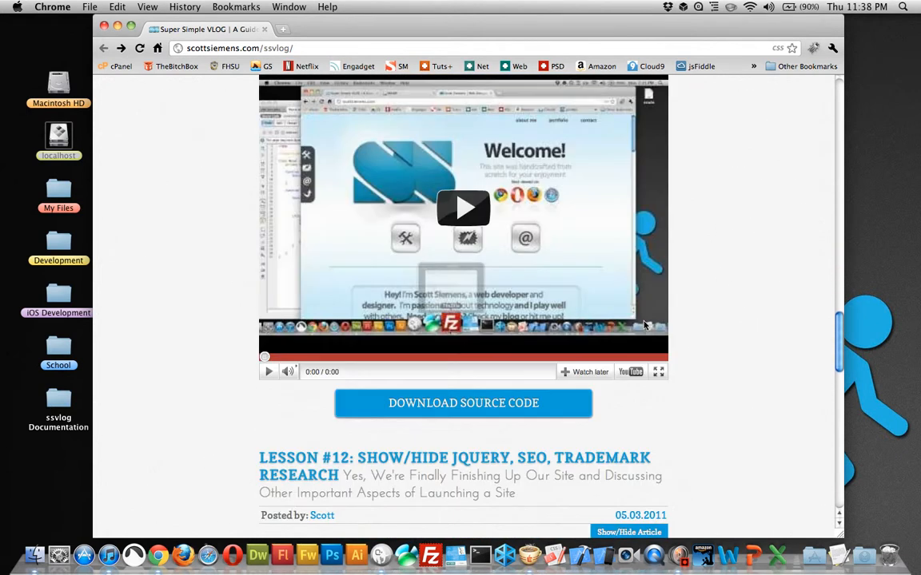
scroll(646, 325, down, 5)
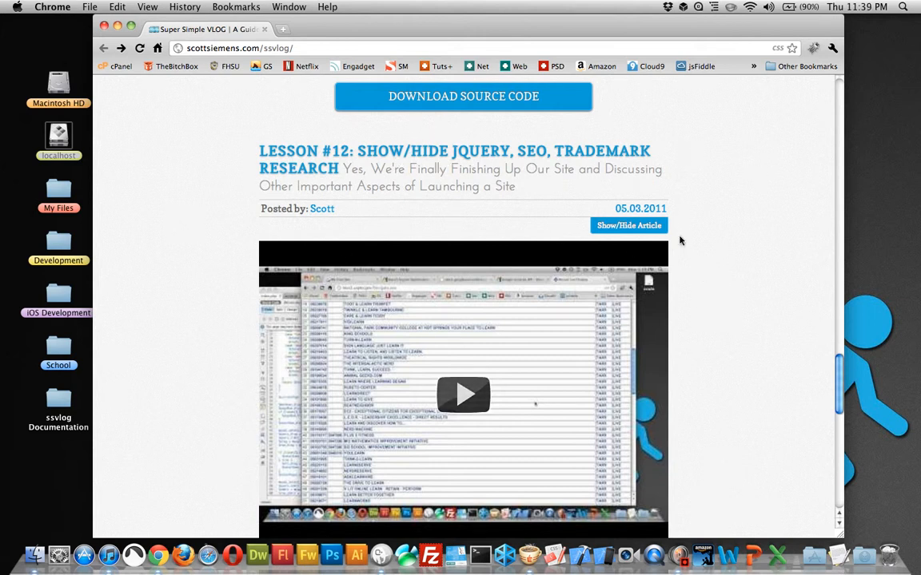
scroll(812, 380, down, 3)
scroll(756, 354, up, 20)
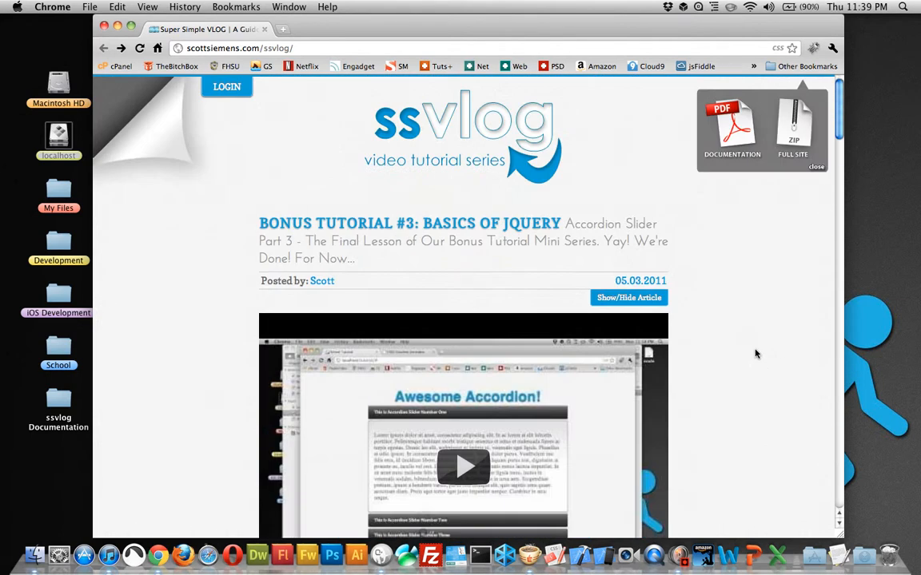
Step: Download the full site ZIP and place it in the localhost folder on the desktop
click(787, 120)
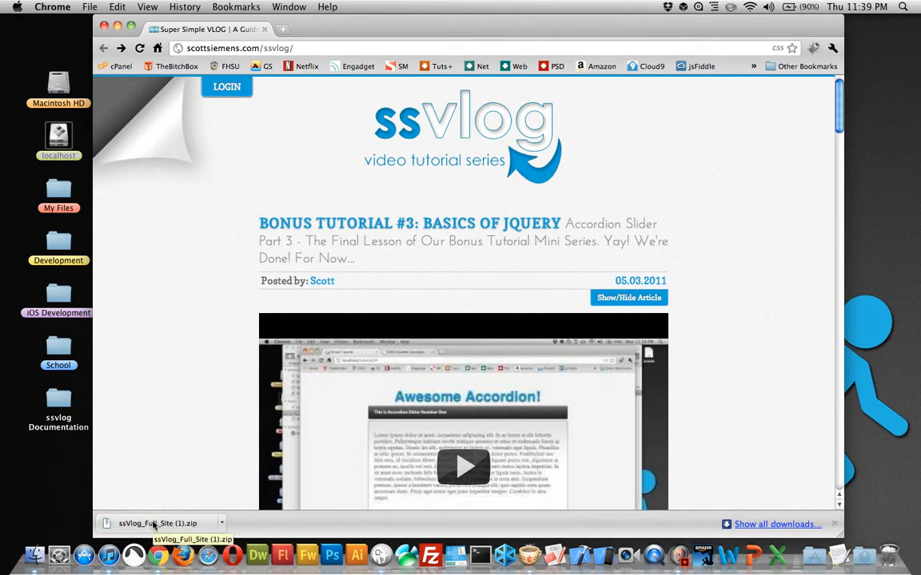
drag(153, 524, 60, 132)
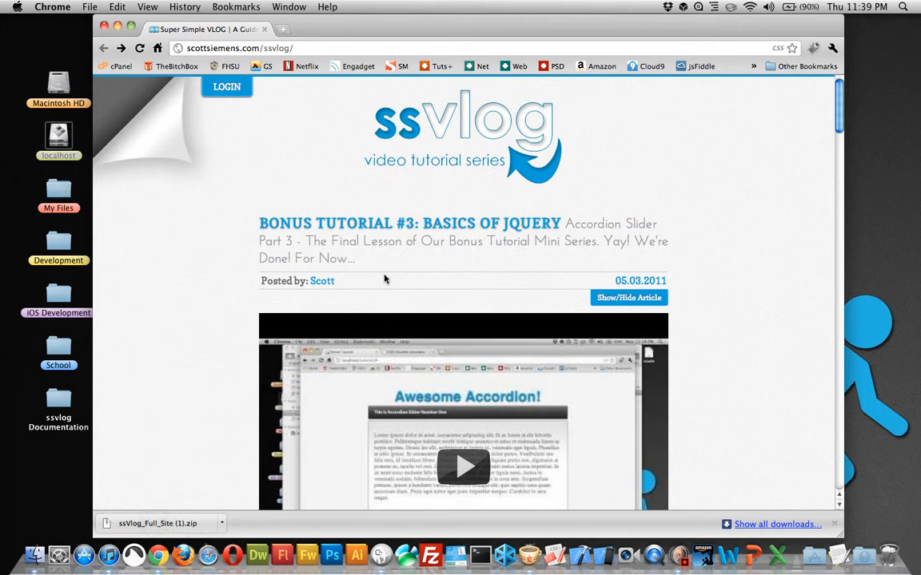
Step: Switch to MAMP and open its start page in the browser
click(382, 545)
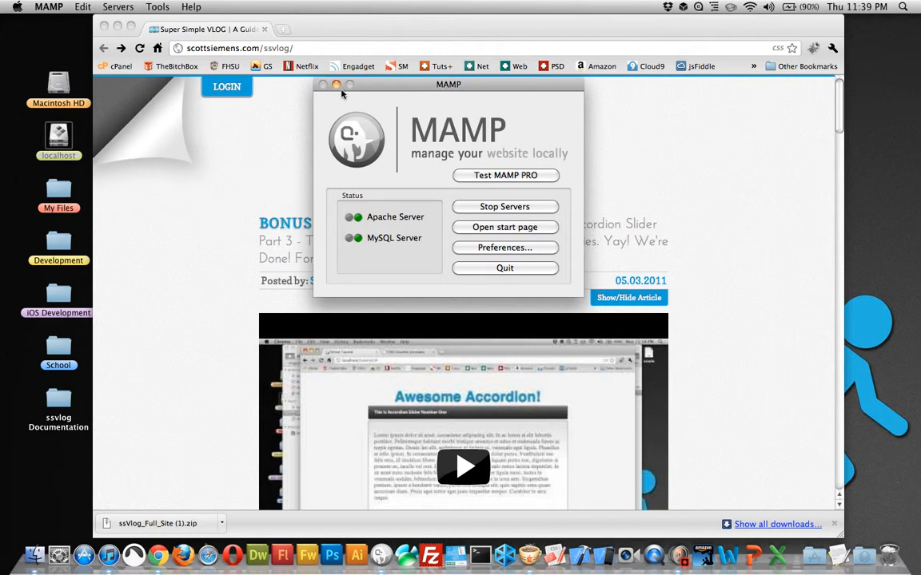
click(473, 228)
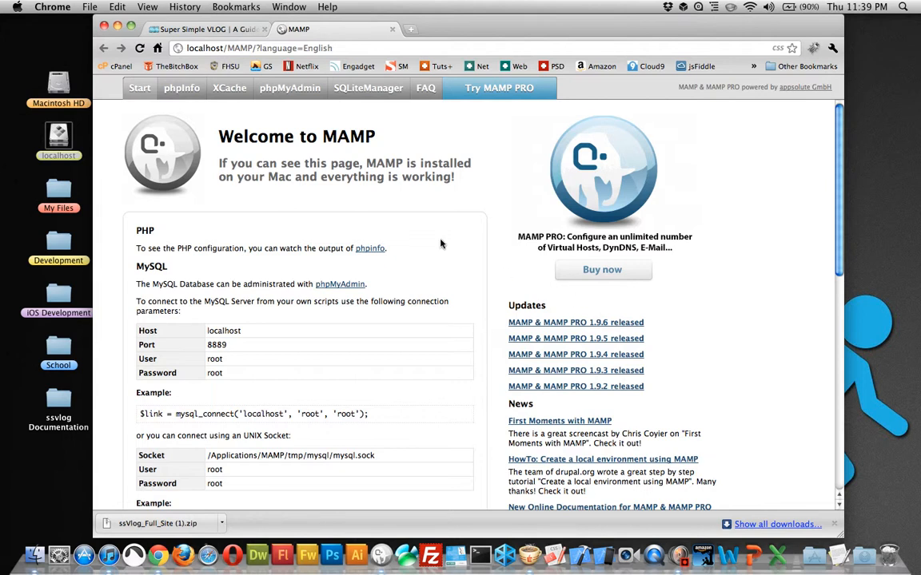
Step: Extract ssVlog_Full_Site (1).zip in the localhost folder, rename the extracted folder as ssvlogdemo and expand its contents
double_click(44, 136)
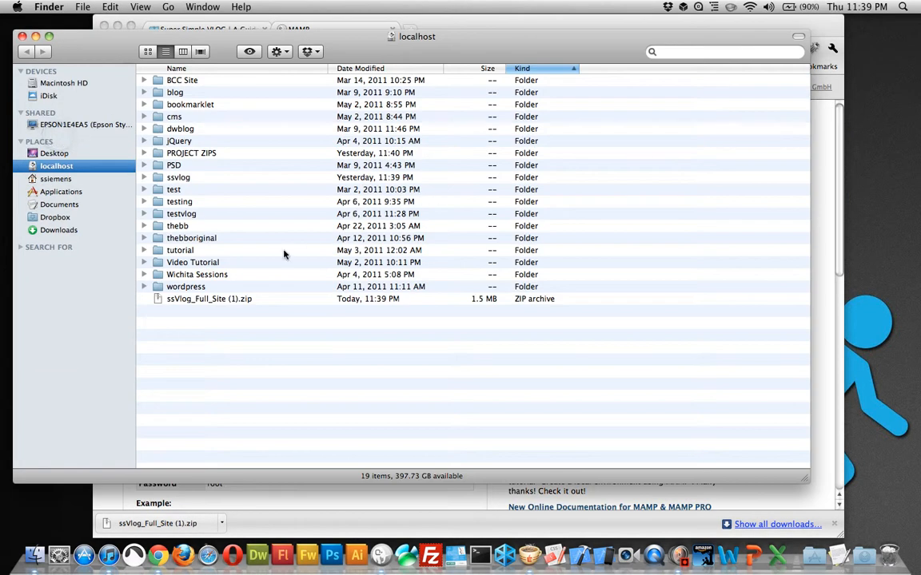
double_click(209, 298)
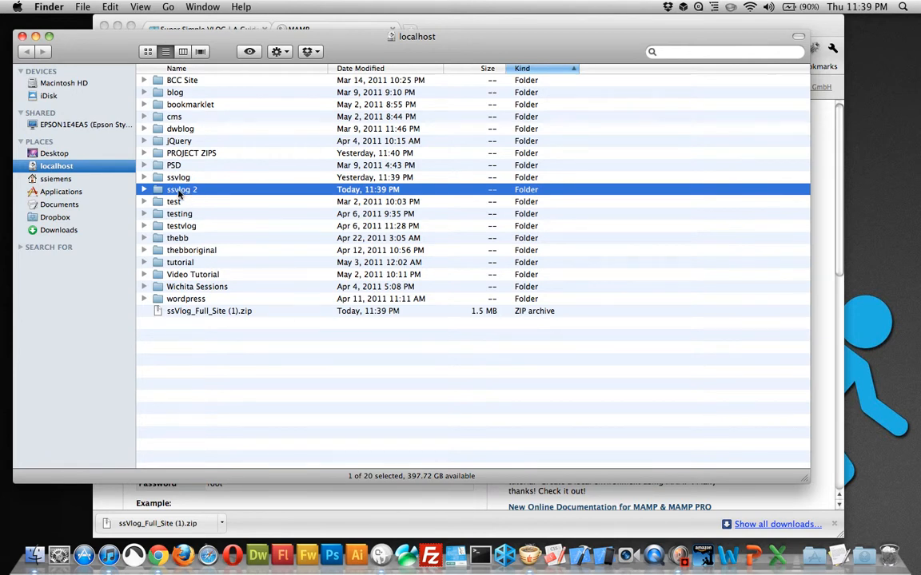
click(179, 192)
text(ssvlogdemo)
click(228, 213)
click(215, 190)
click(144, 190)
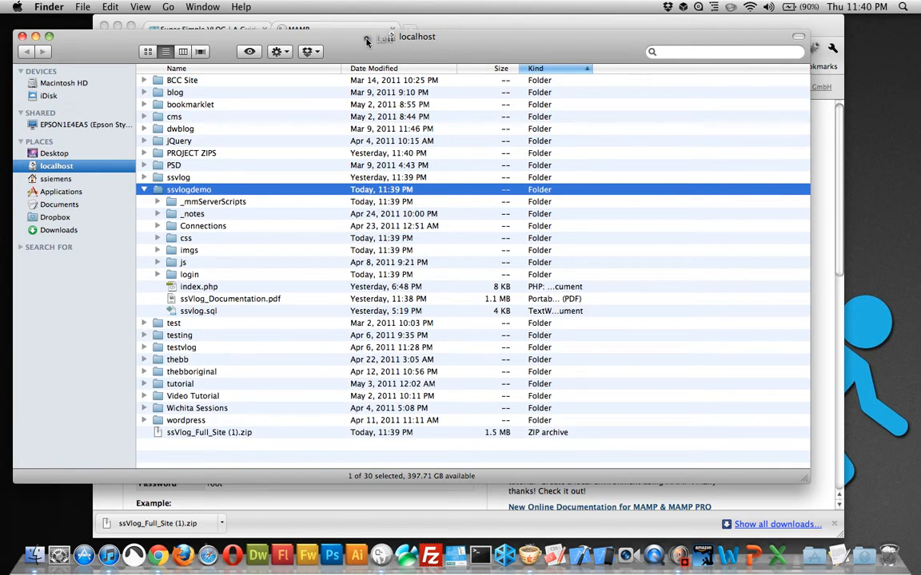
Step: In MAMP's phpMyAdmin, create a new database named ssvlogdemo and open its import page
drag(365, 45, 423, 65)
click(448, 31)
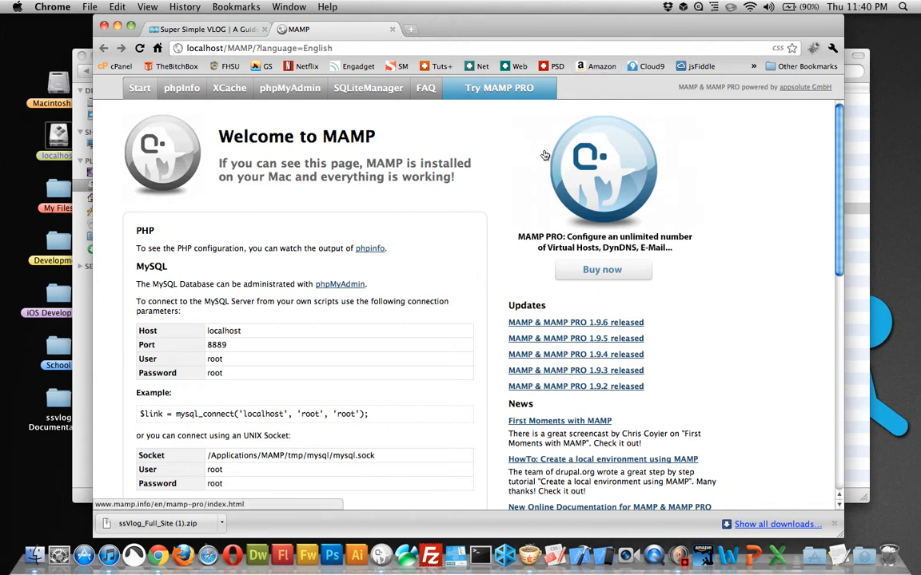
click(288, 88)
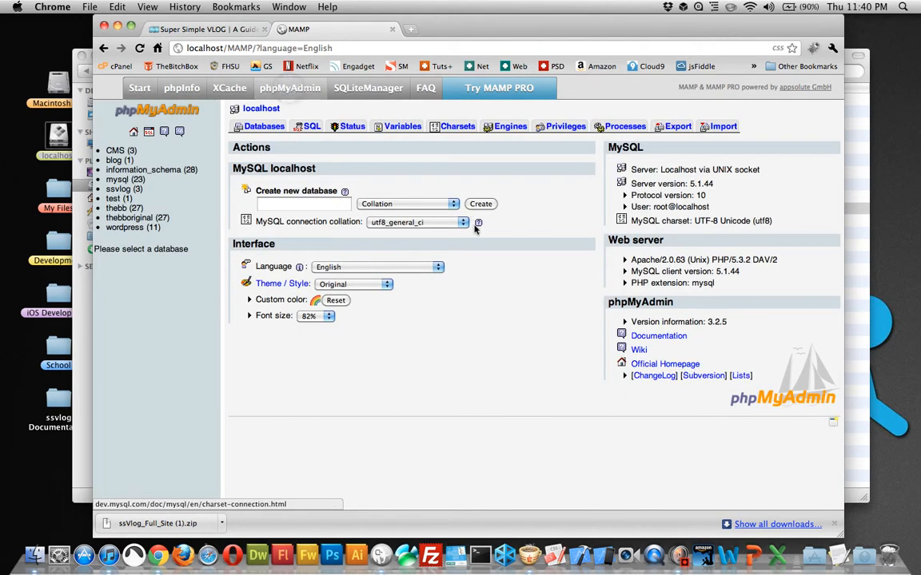
click(279, 204)
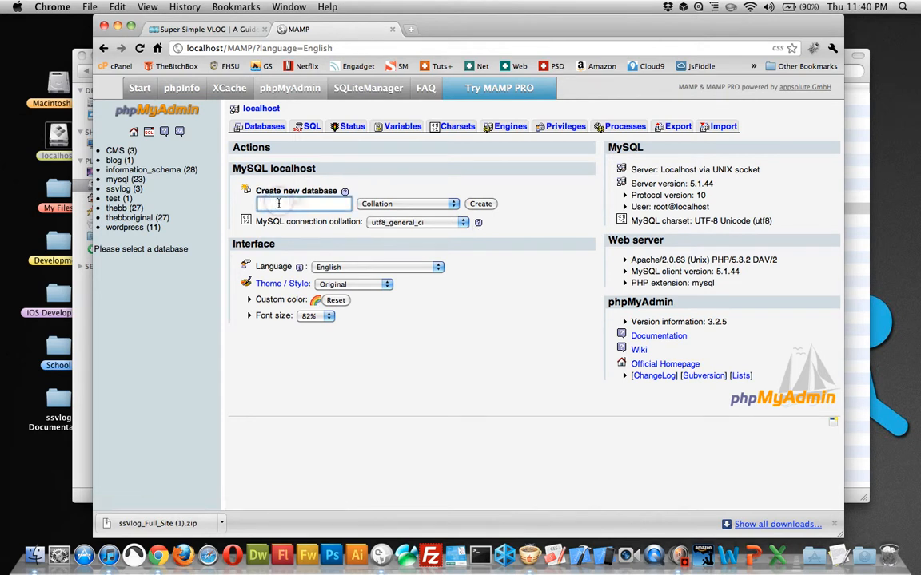
text(ssvlogdemo)
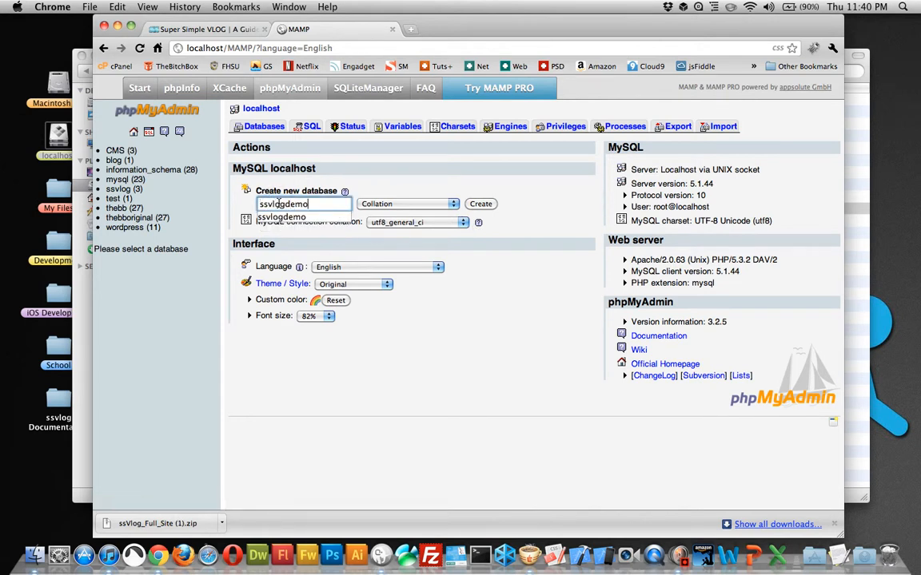
click(480, 204)
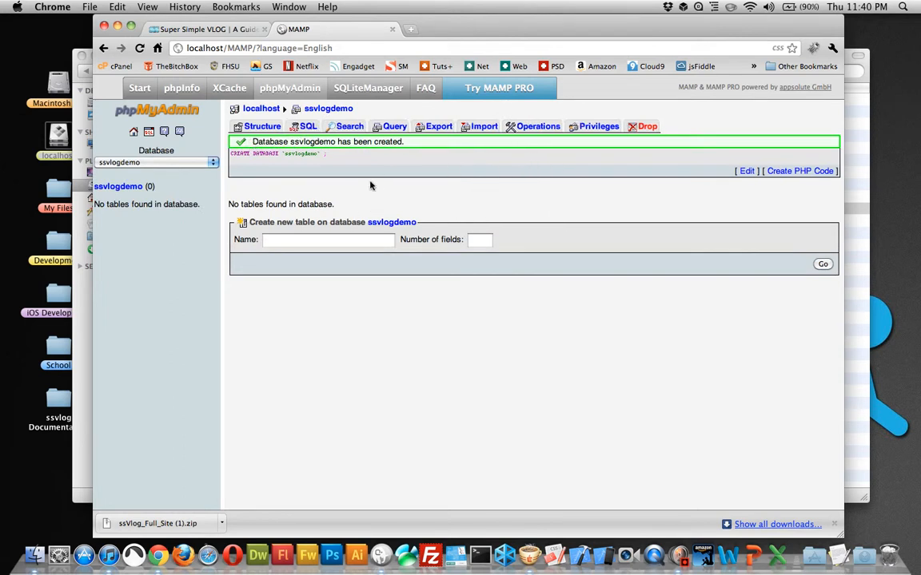
click(484, 128)
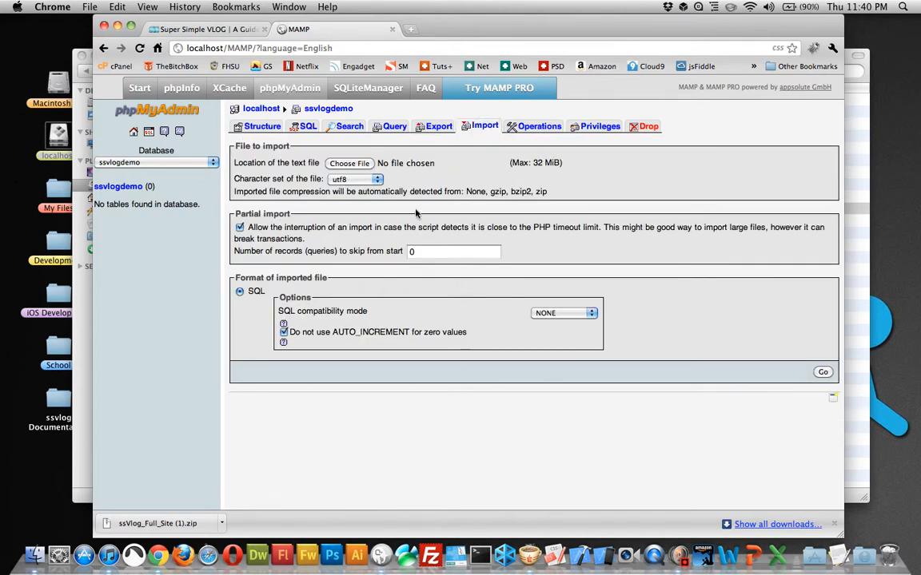
click(366, 164)
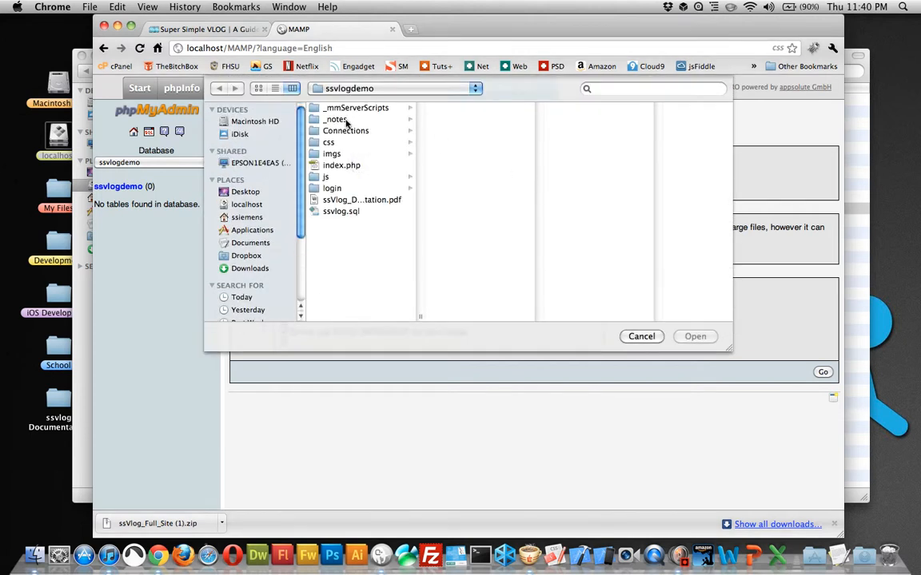
click(346, 212)
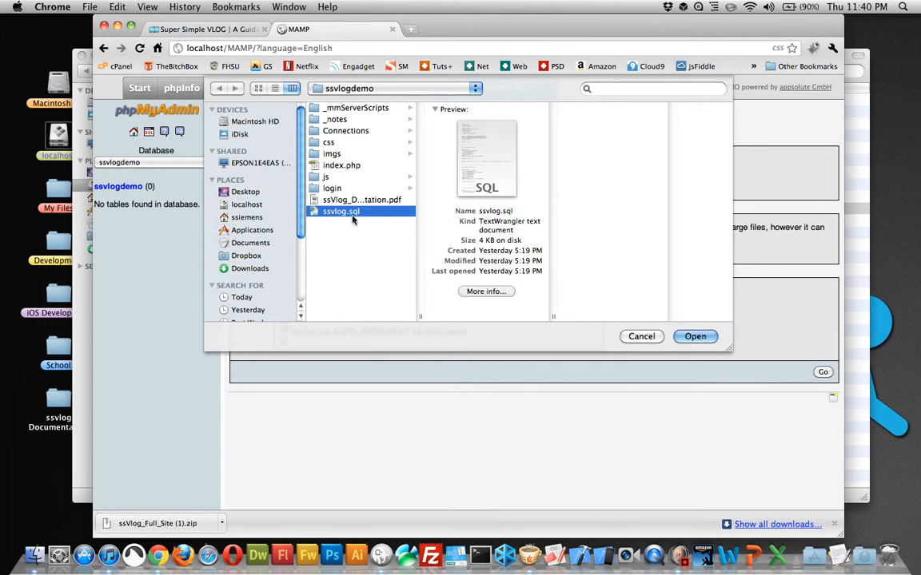
click(647, 336)
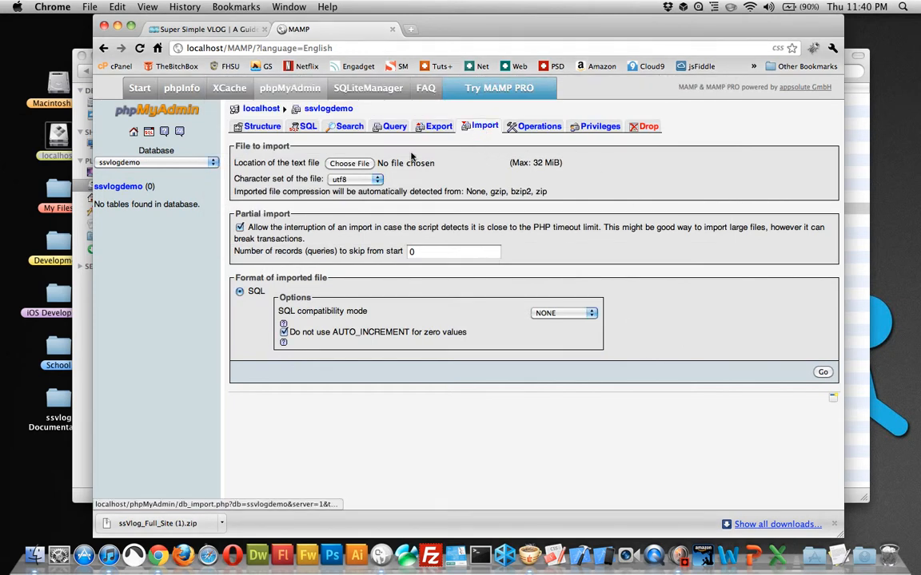
Step: Import ssvlog.sql from the ssvlogdemo folder into the ssvlogdemo database
click(365, 165)
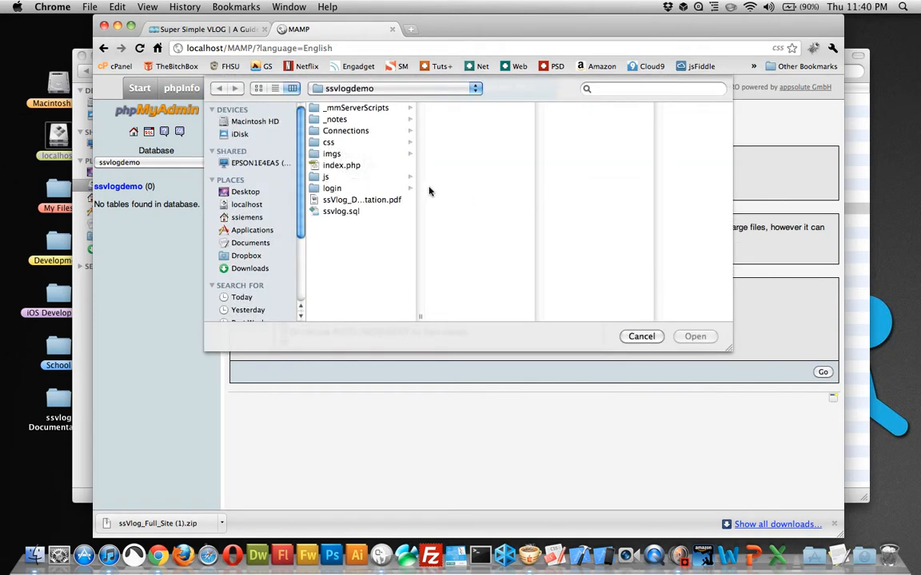
click(349, 212)
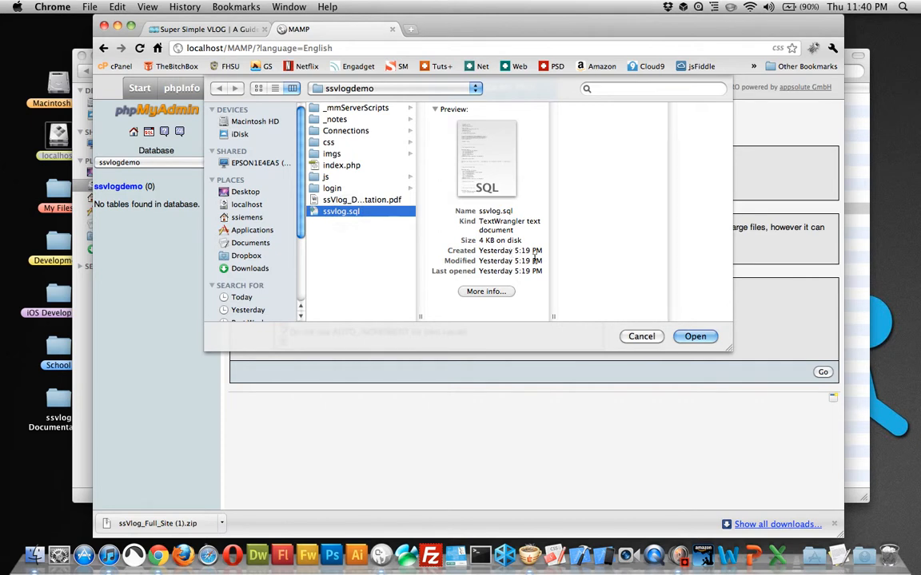
click(706, 341)
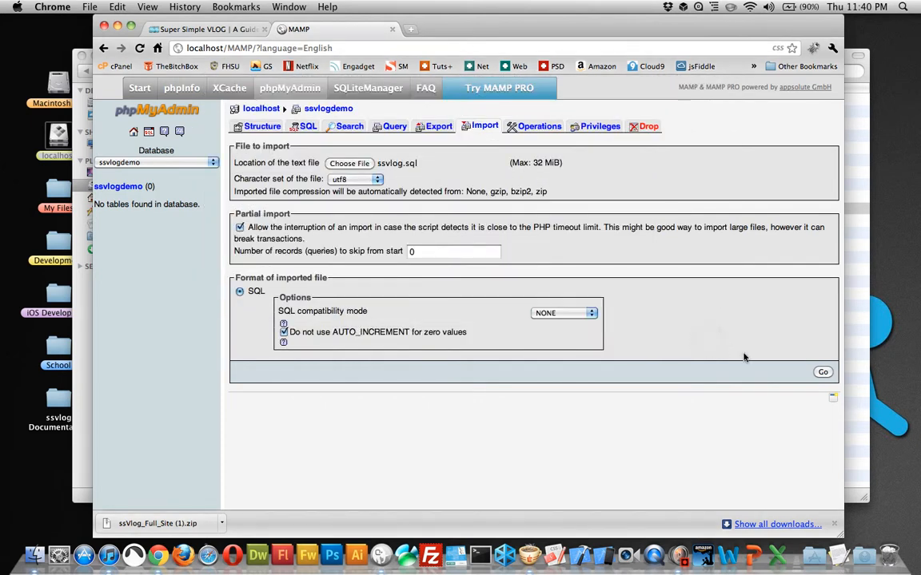
click(823, 373)
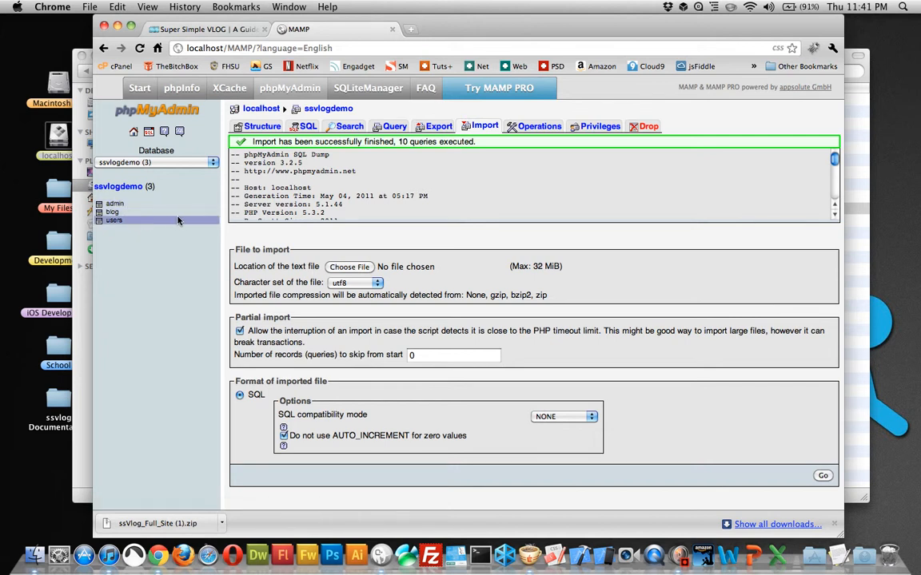
Step: Start a new row in the users table and fill in the account's username
click(114, 219)
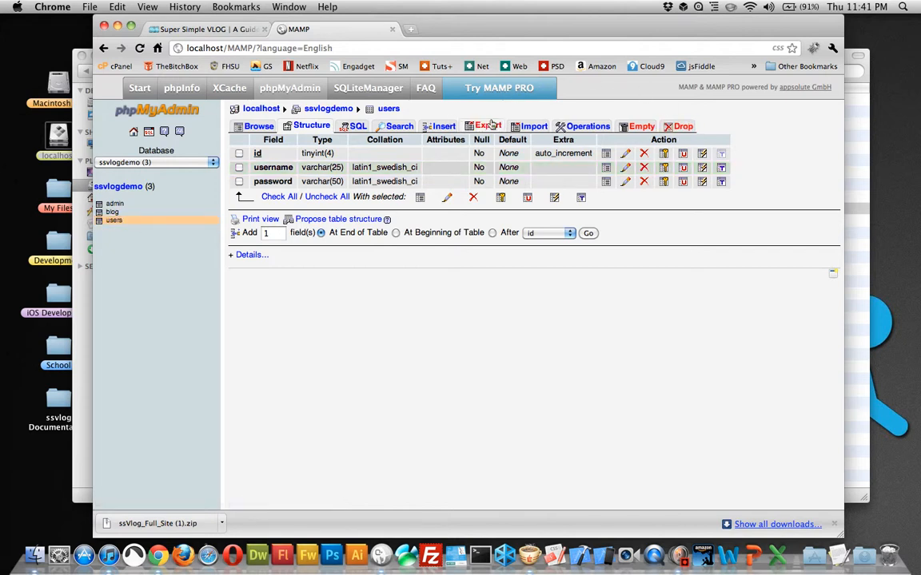
click(440, 126)
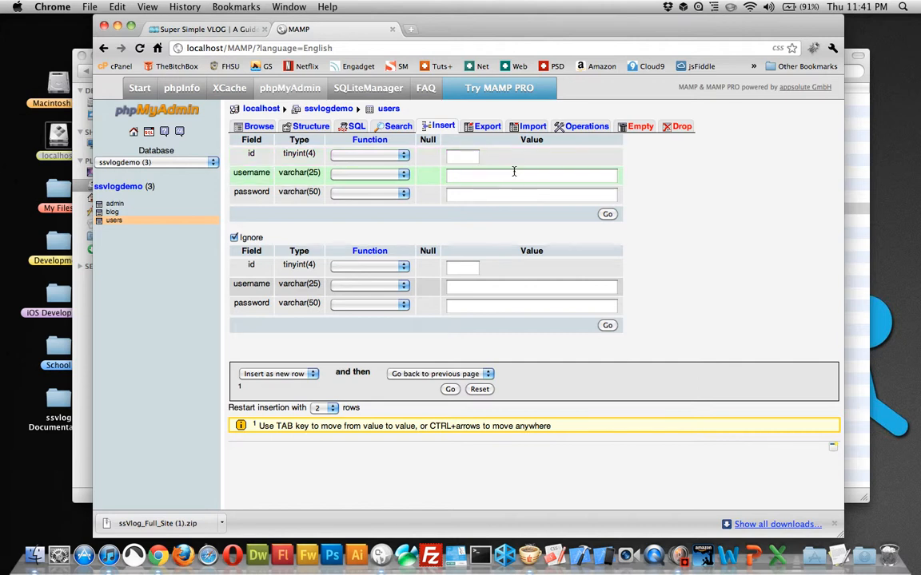
click(490, 177)
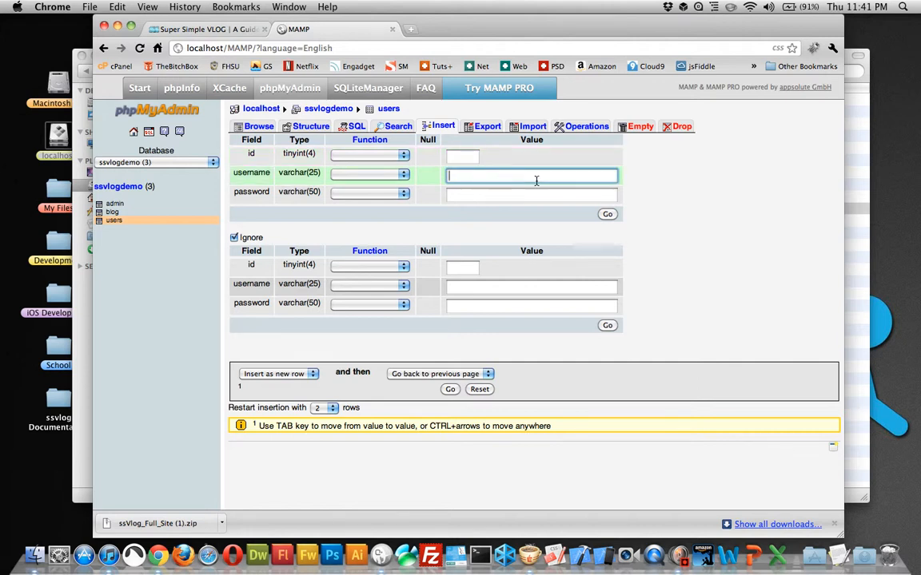
text(scott)
click(589, 189)
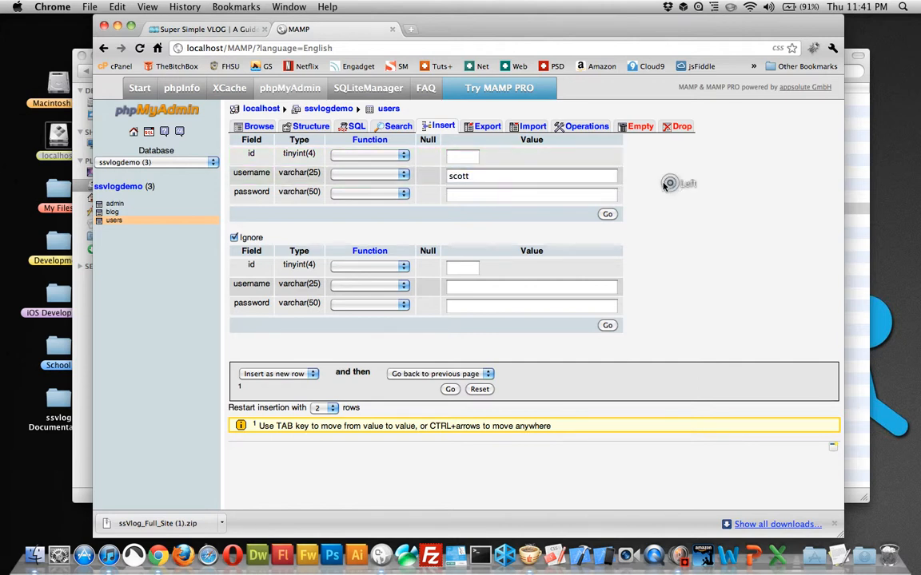
click(542, 196)
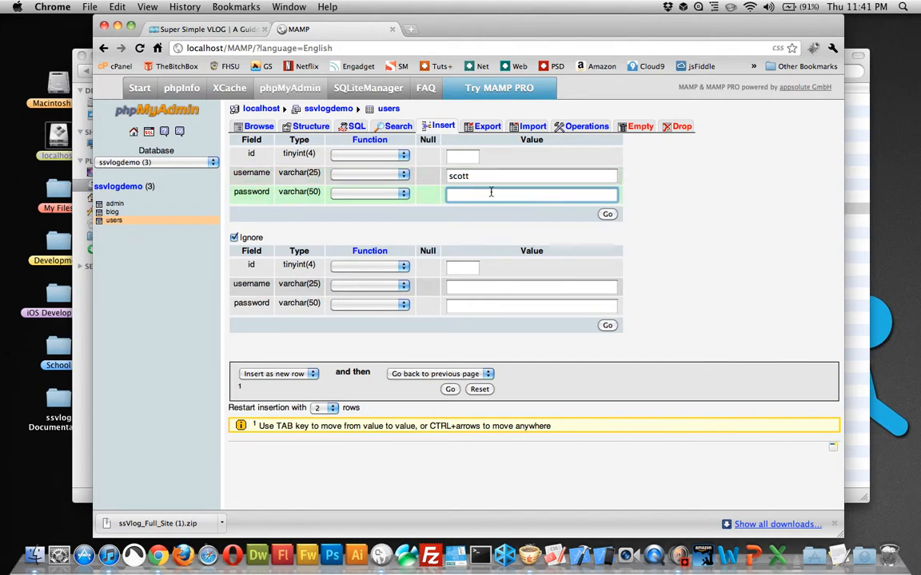
Step: Search the web for md5 on a separate page and open the md5 Hash Generator
click(410, 29)
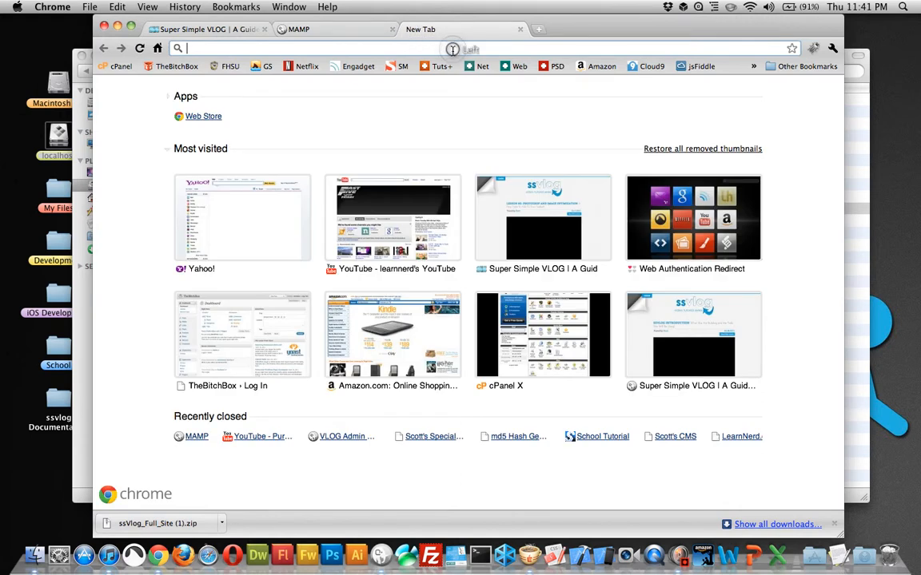
text(md5)
key(Return)
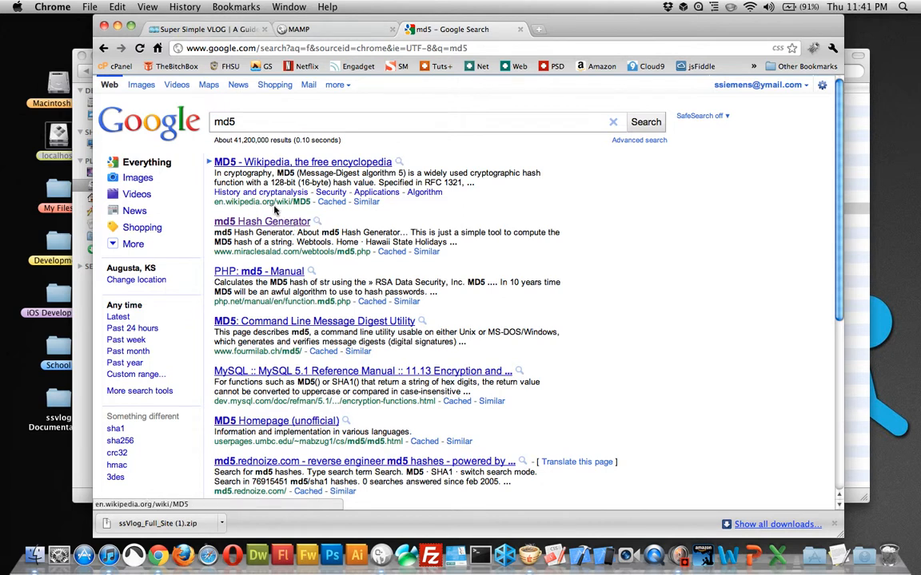
click(238, 224)
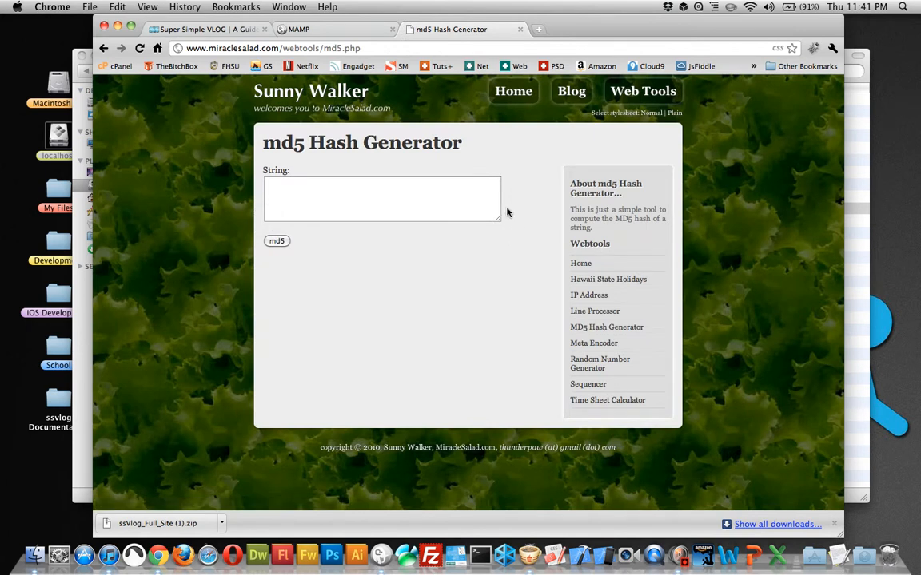
Step: Generate the MD5 hash of the account password and copy the hash
click(423, 191)
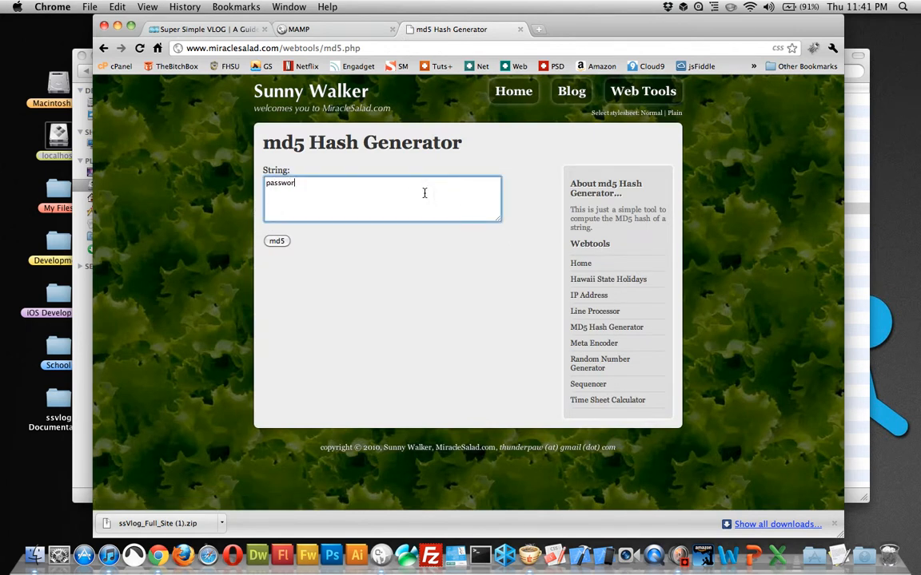
click(281, 242)
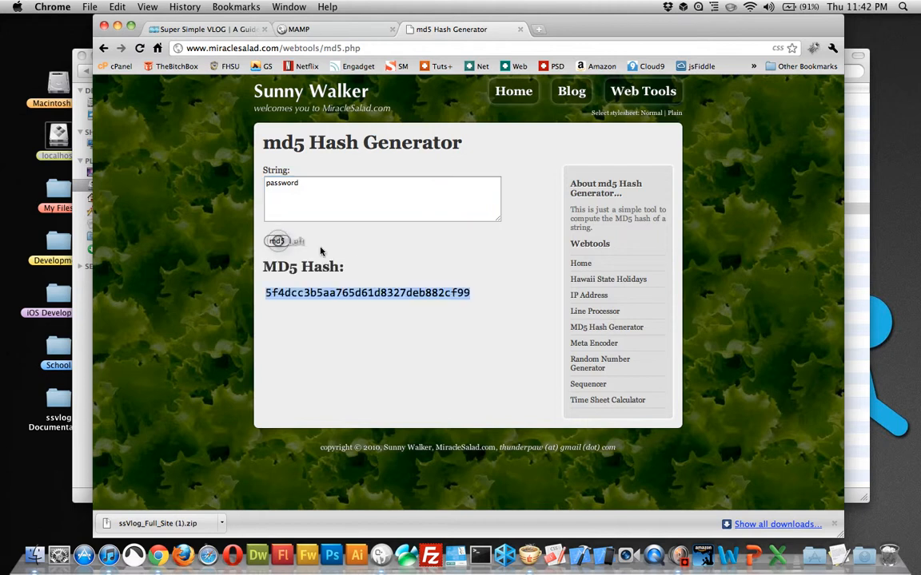
right_click(414, 295)
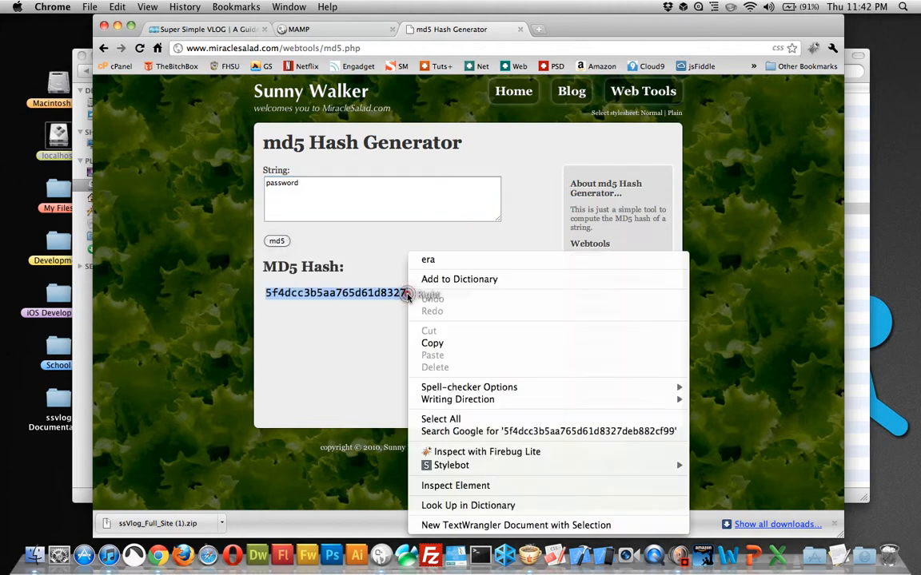
click(454, 345)
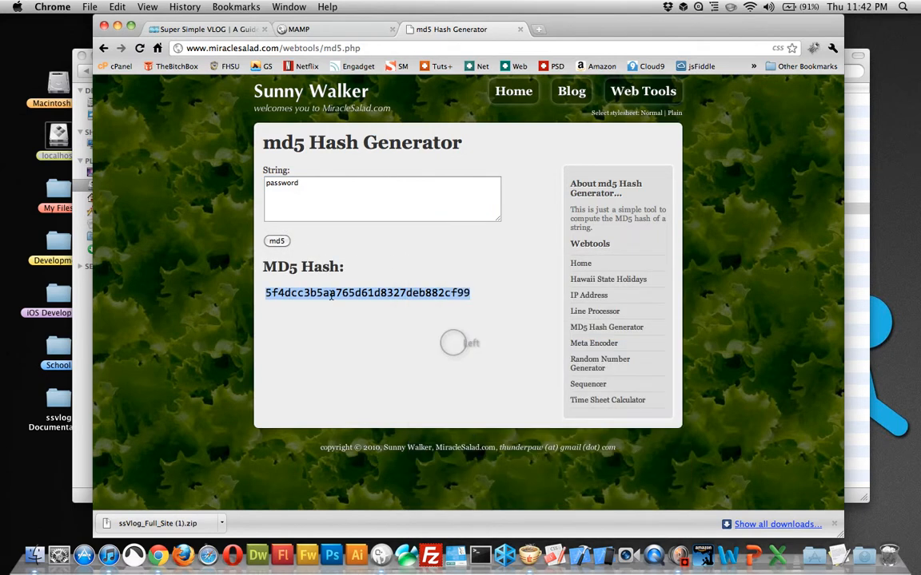
Step: Paste the hash as the password value of the new users row and insert the row
click(330, 32)
right_click(483, 194)
click(537, 257)
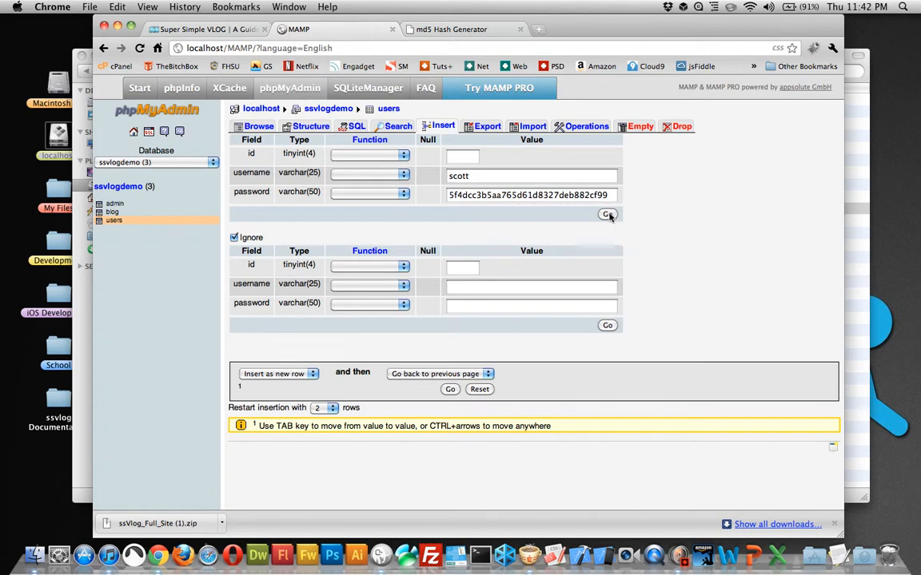
click(608, 215)
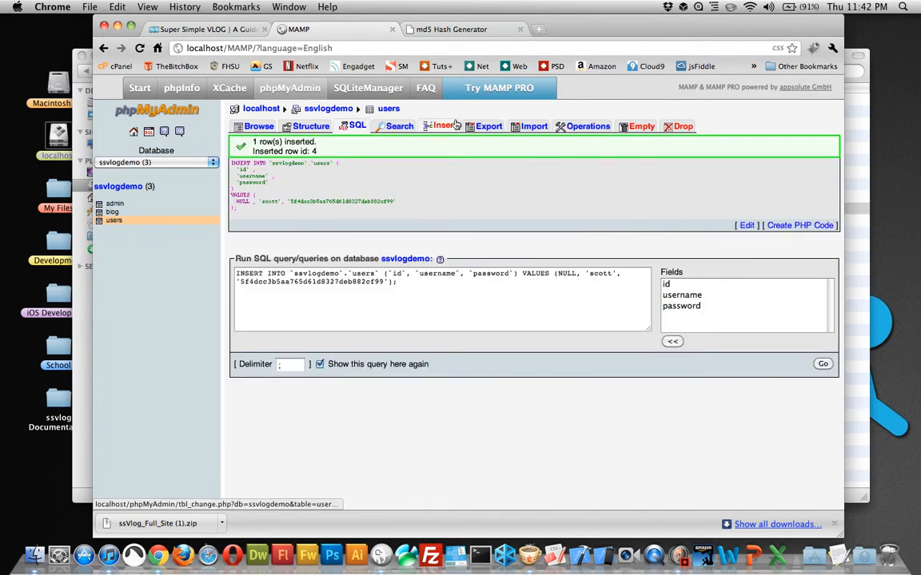
Step: Close the phpMyAdmin page and switch to the localhost folder in Finder
click(444, 126)
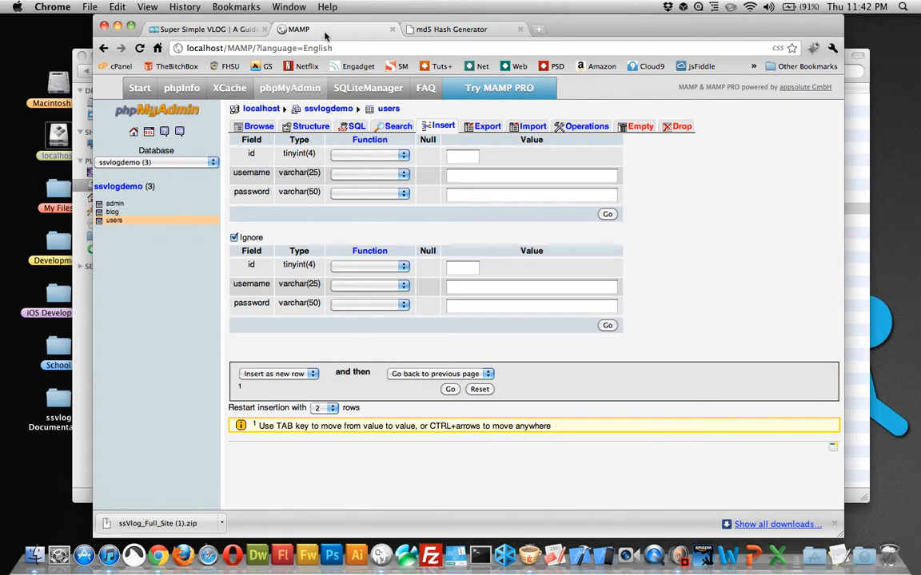
click(393, 29)
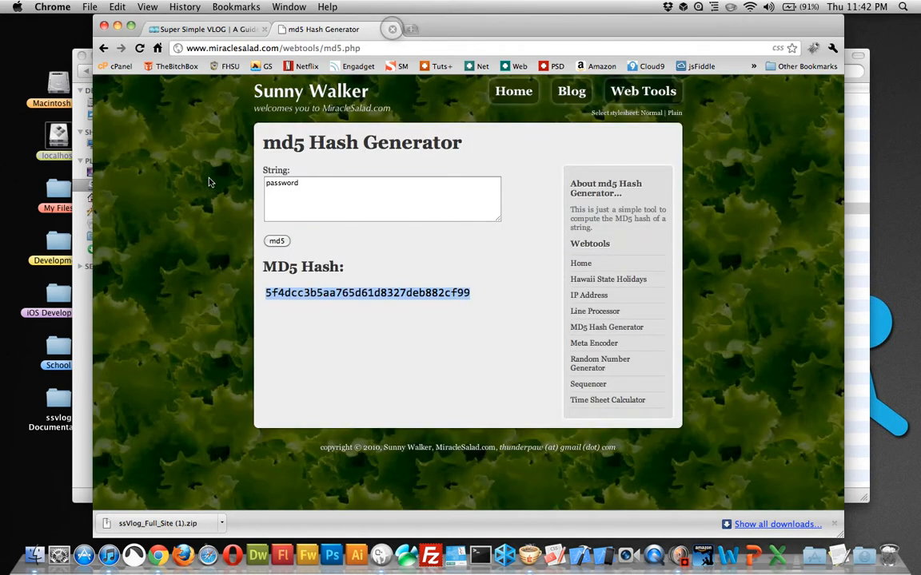
click(82, 299)
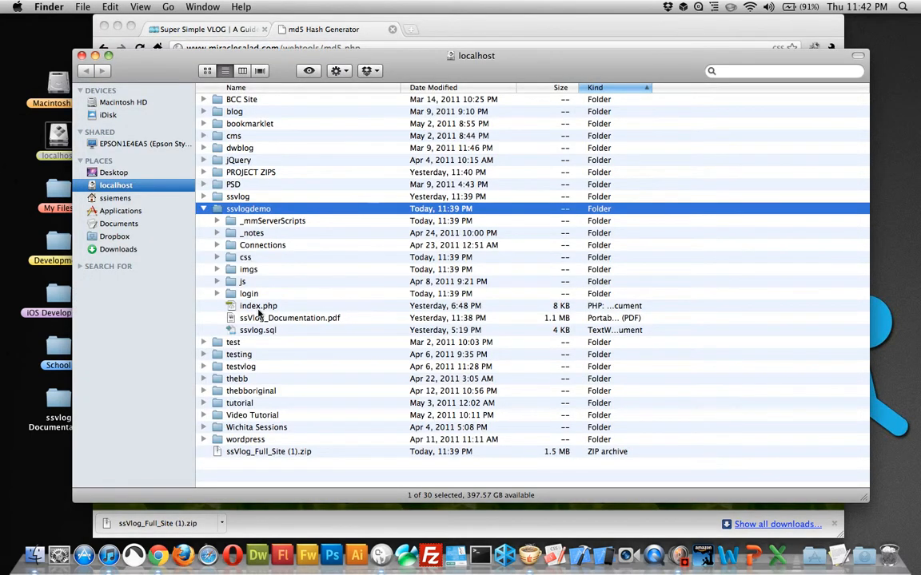
click(261, 331)
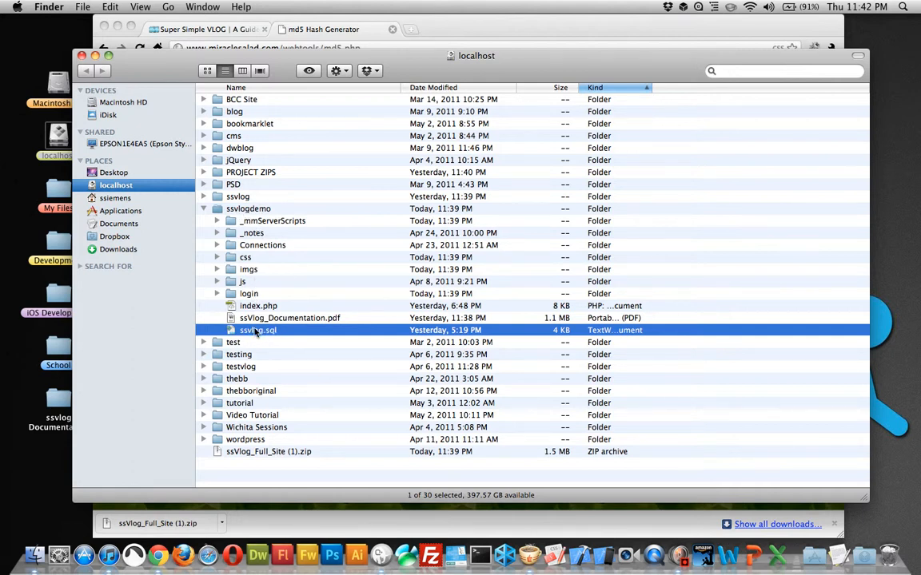
drag(251, 337, 292, 335)
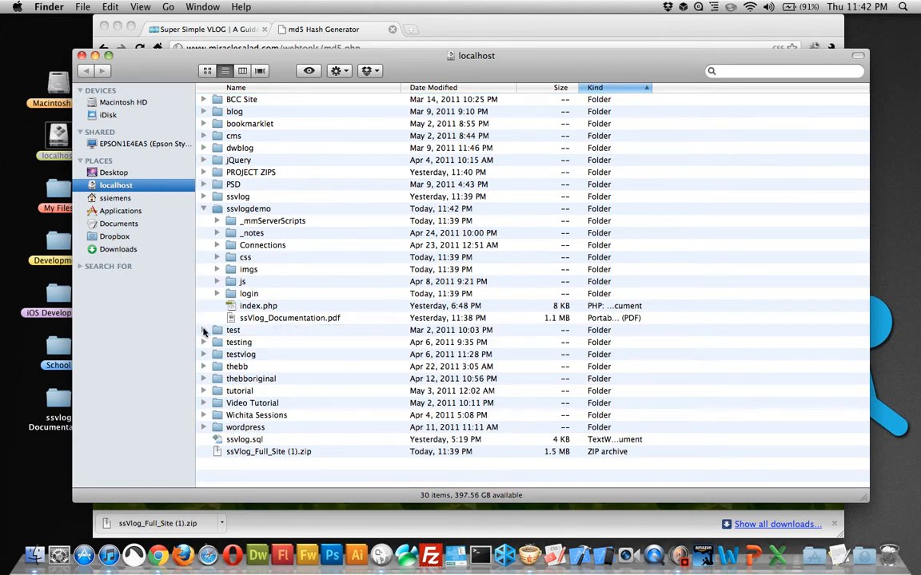
click(204, 330)
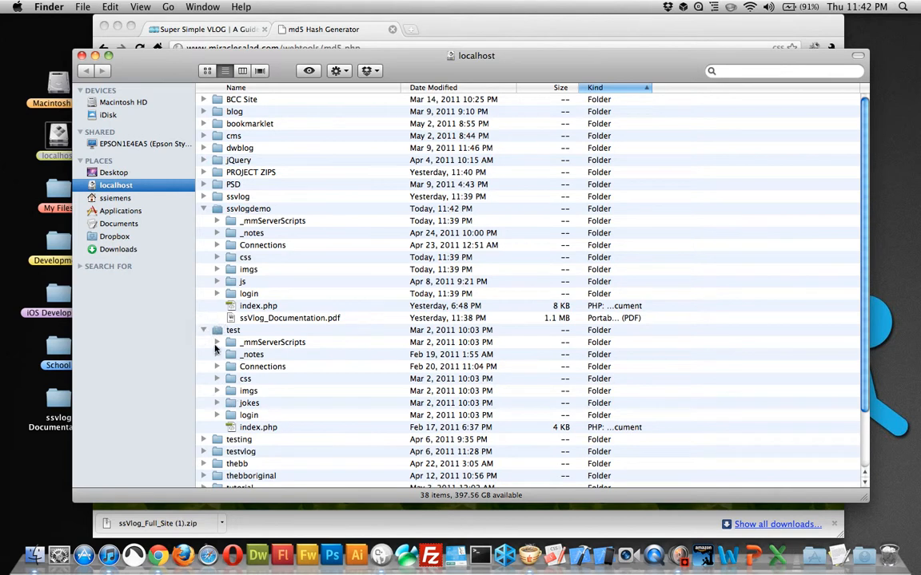
click(204, 330)
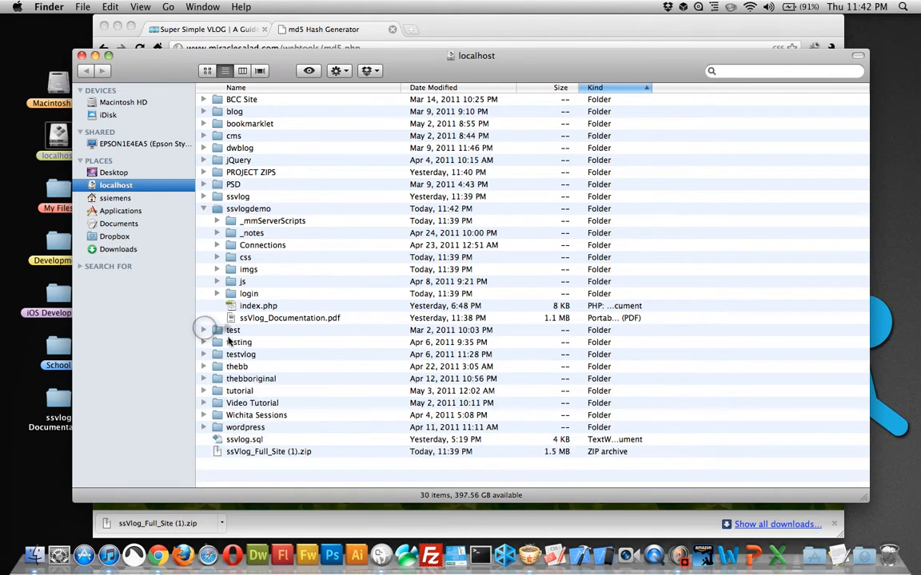
key(super+z)
Step: Move ssvlog.sql from the ssvlogdemo folder to the Trash
right_click(259, 330)
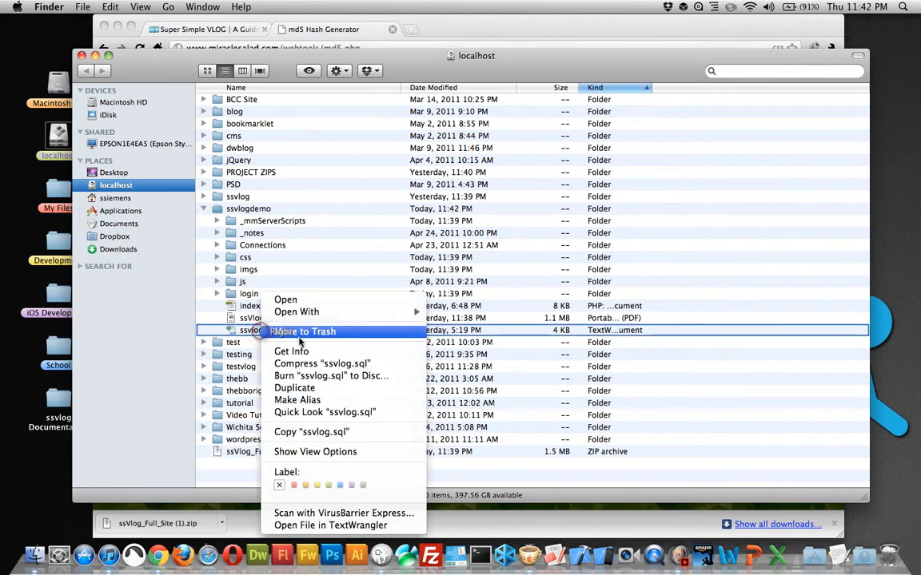
click(320, 331)
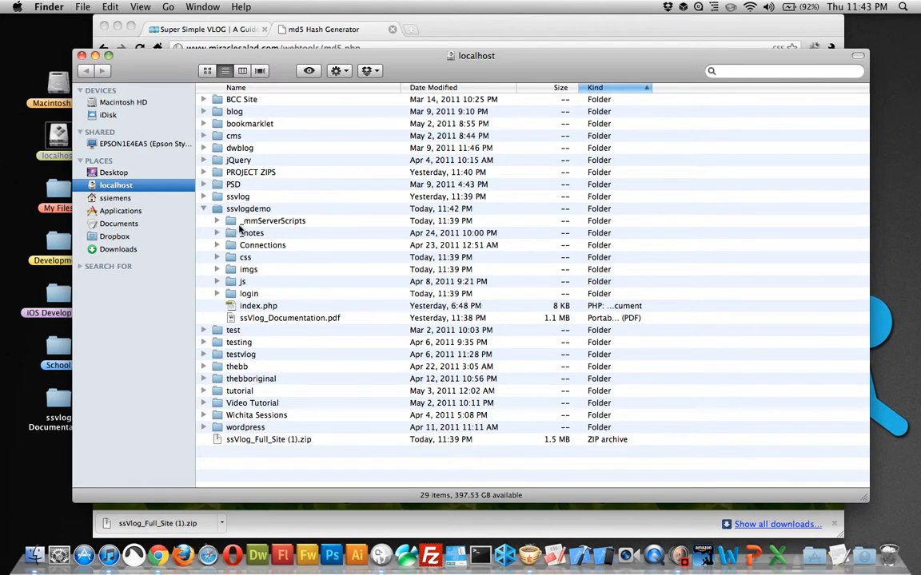
Step: Open dbConn.php from the ssvlogdemo Connections folder in Espresso, allowing the downloaded file to open
click(216, 246)
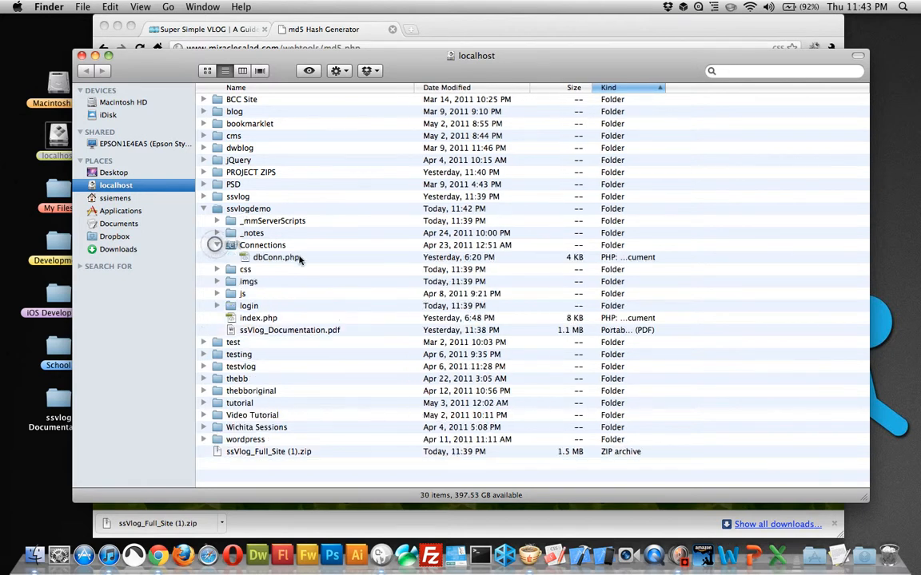
click(284, 258)
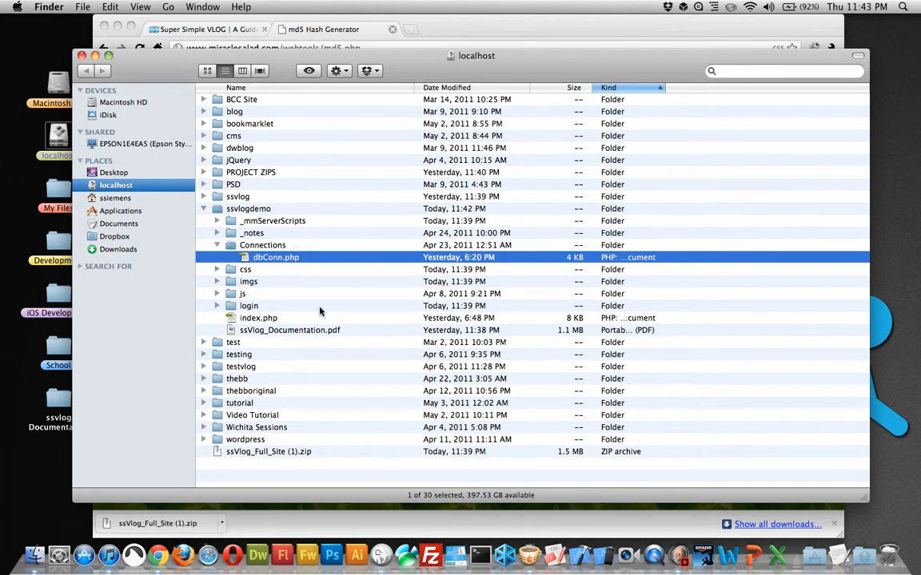
right_click(286, 257)
mouse_move(335, 273)
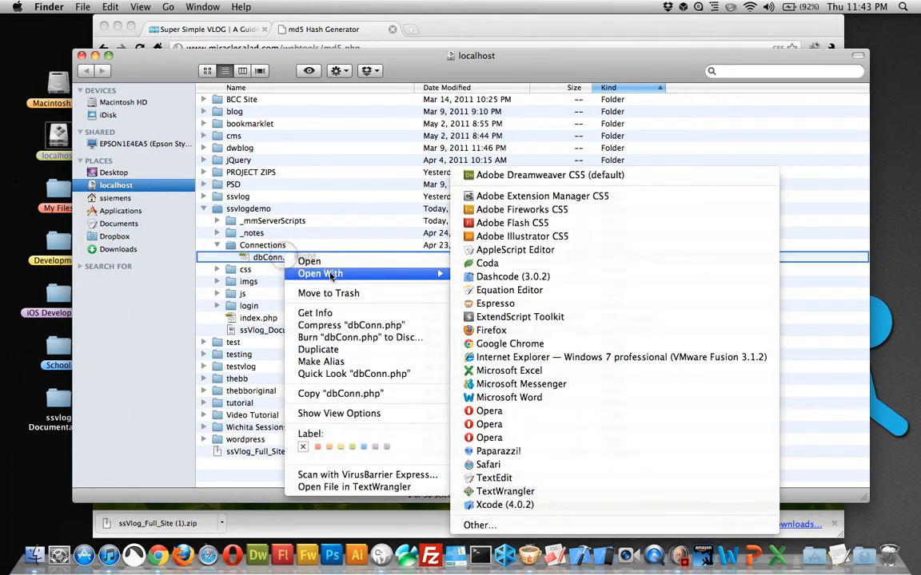
click(507, 309)
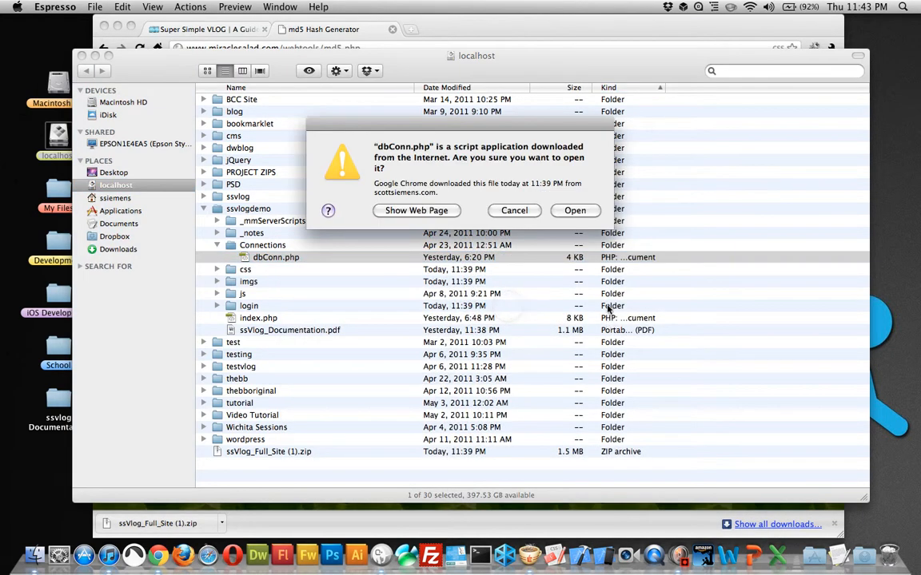
click(584, 216)
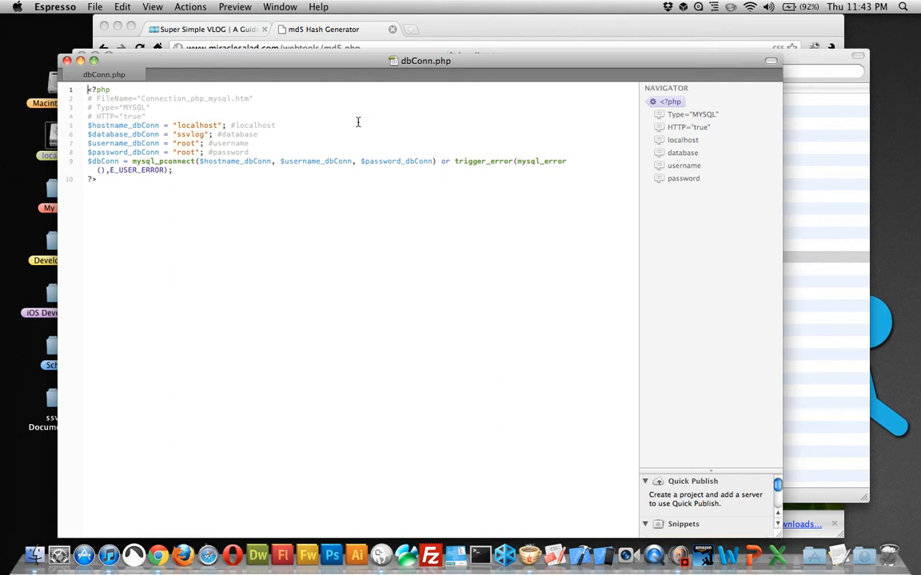
Step: Set the $database_dbConn value in dbConn.php to ssvlogdemo
drag(281, 125, 164, 125)
click(271, 135)
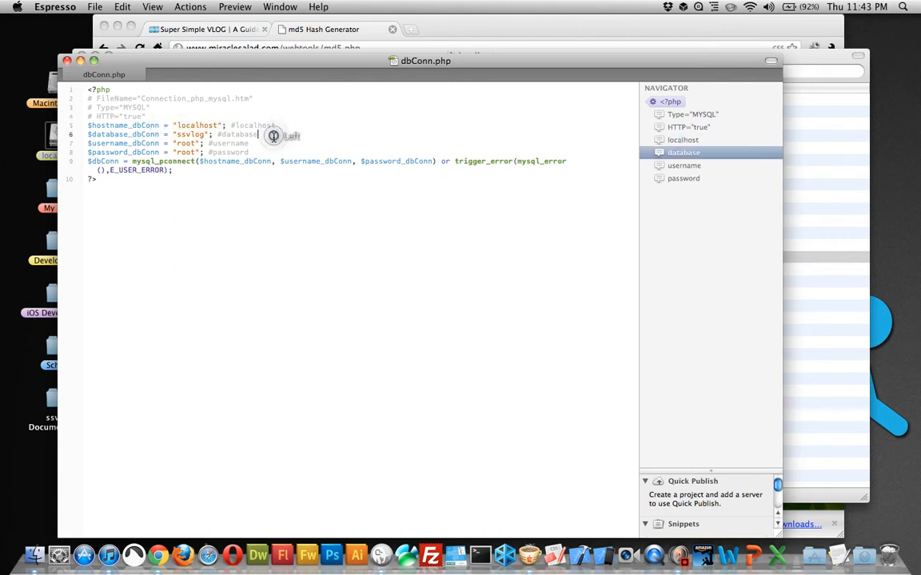
drag(253, 135, 174, 135)
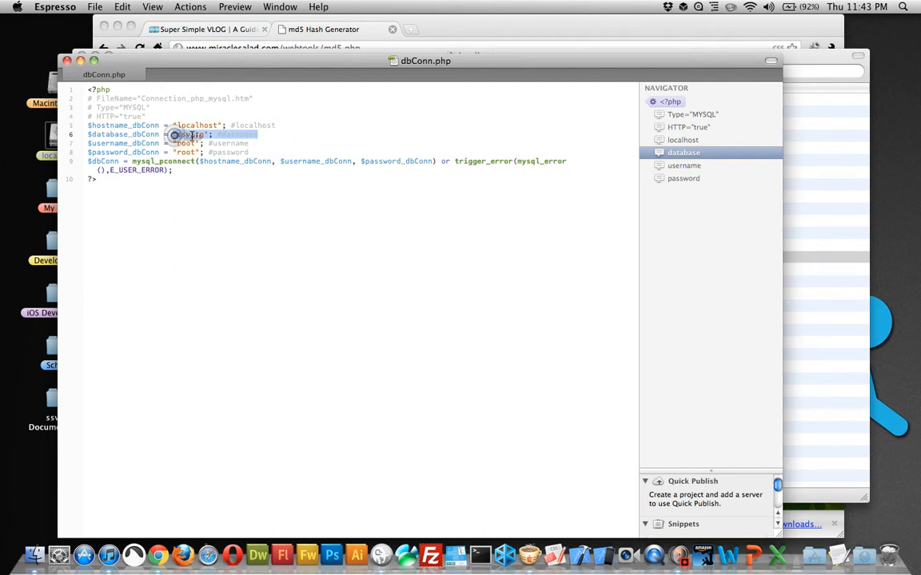
click(203, 132)
text(demo"; #database)
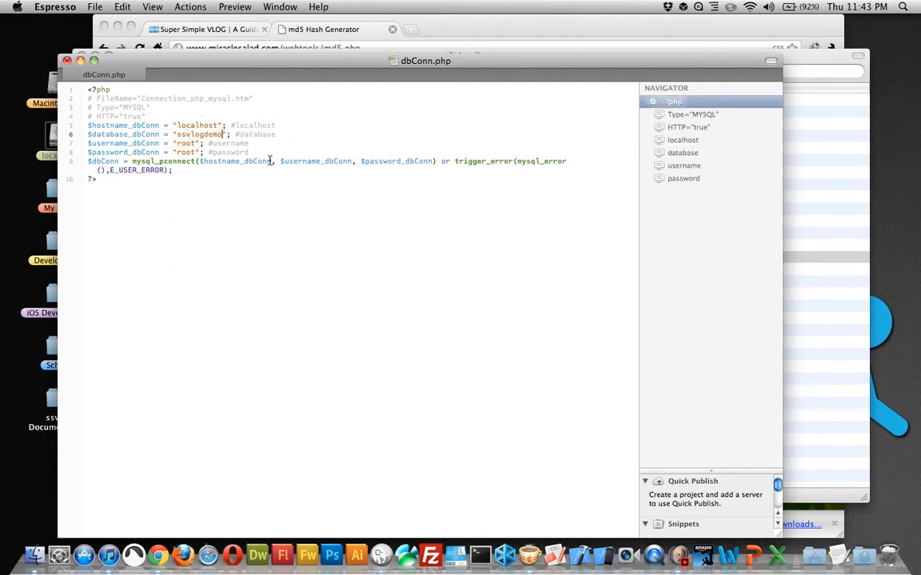
click(281, 134)
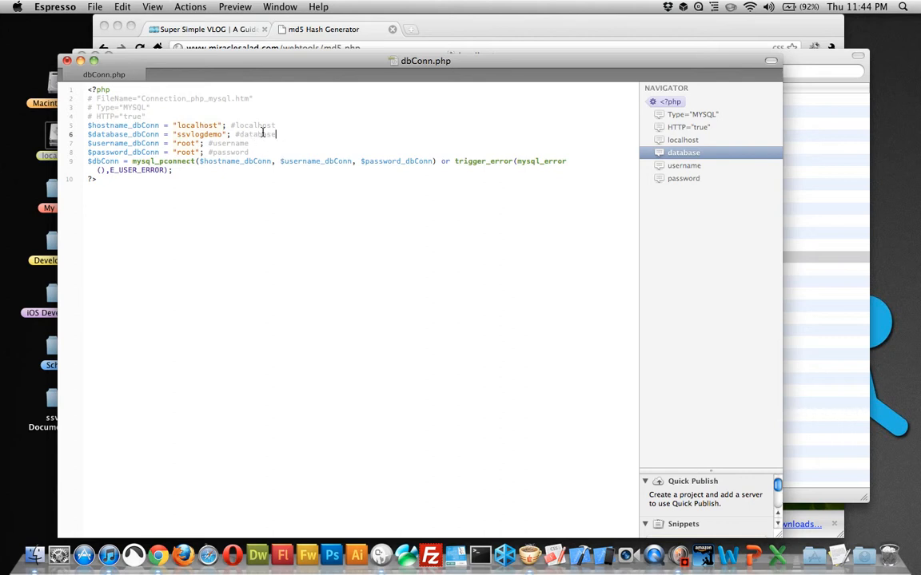
Step: Try a username_ prefix in front of the database name in dbConn.php and remove it again
click(177, 134)
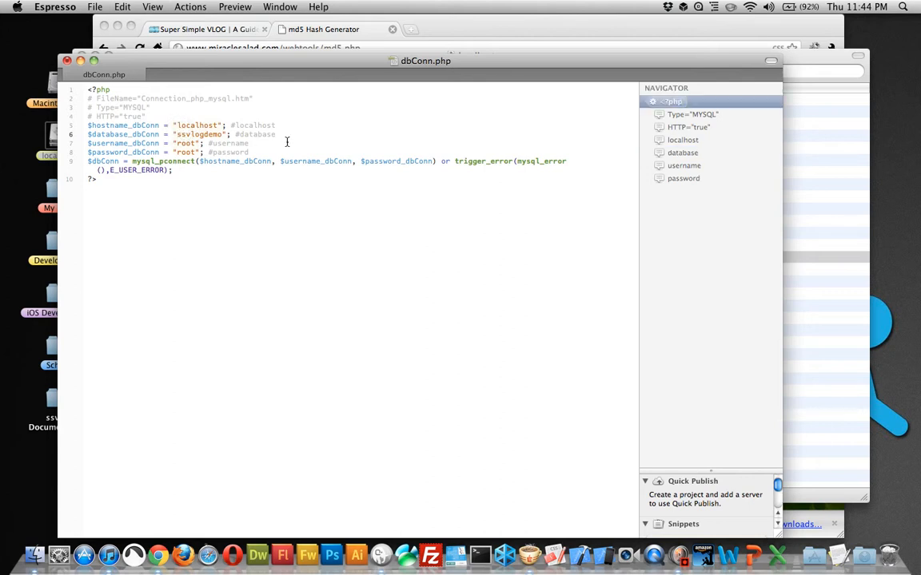
text(username_)
key(BackSpace)
key(BackSpace)
key(BackSpace)
key(BackSpace)
key(BackSpace)
key(BackSpace)
key(BackSpace)
key(BackSpace)
key(BackSpace)
click(354, 145)
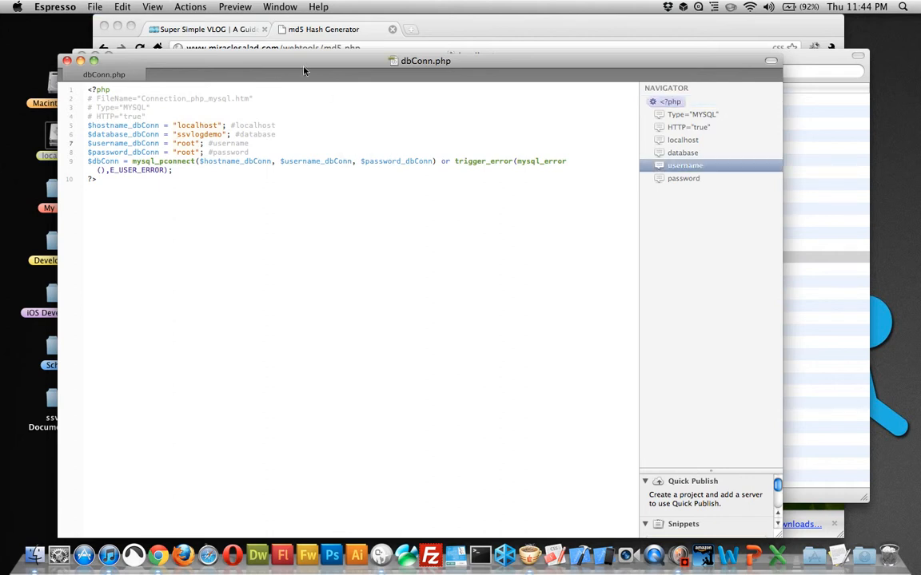
Step: Close dbConn.php and open Mysql.php from the login/classes folder in Espresso
click(67, 61)
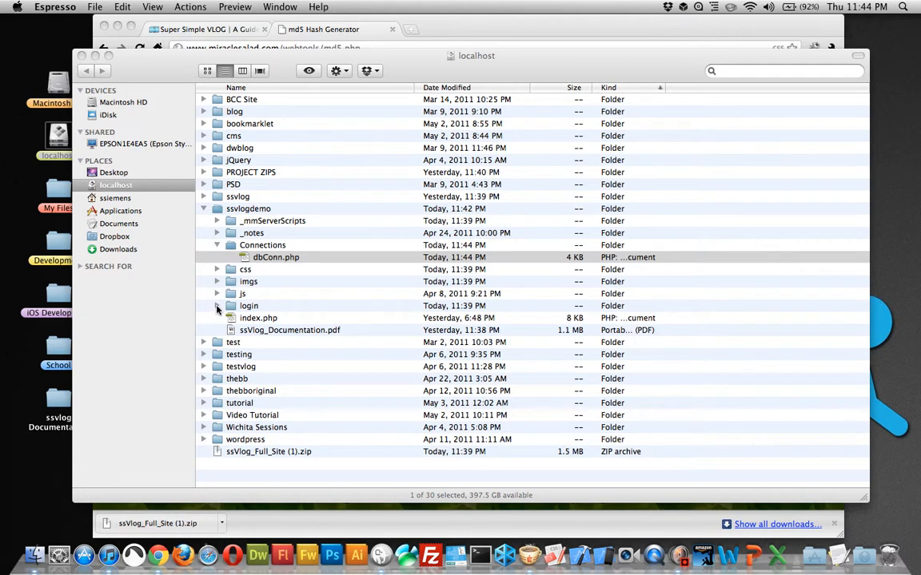
click(217, 307)
click(217, 306)
scroll(288, 252, down, 5)
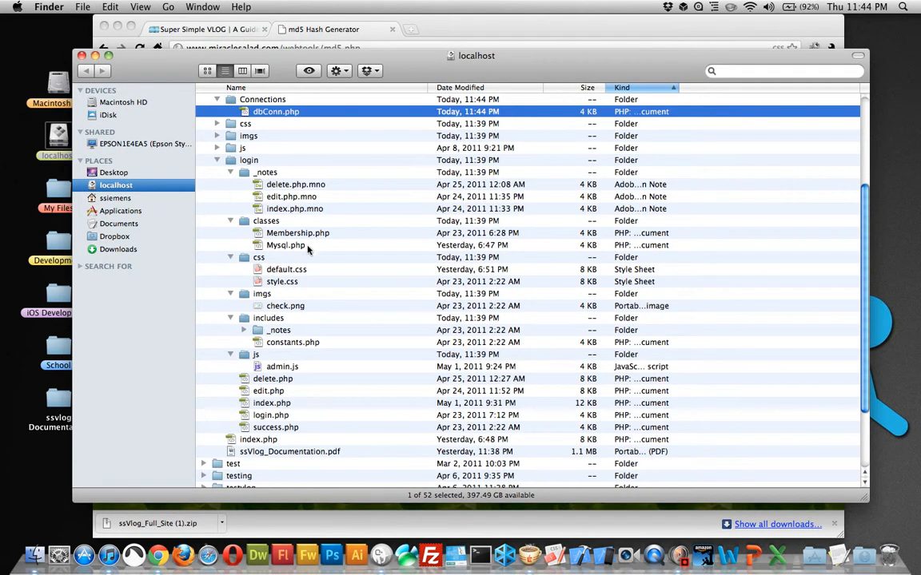
click(248, 221)
click(293, 245)
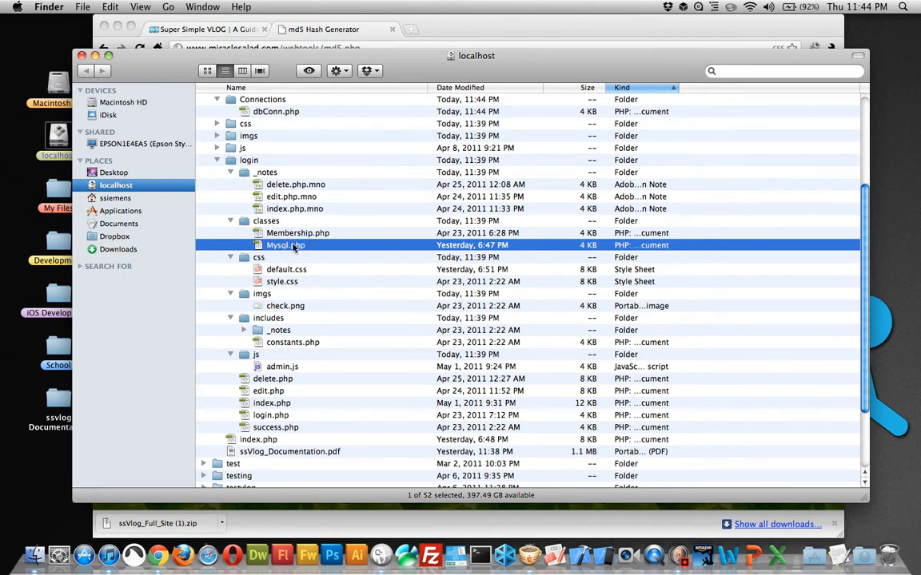
right_click(293, 248)
mouse_move(376, 264)
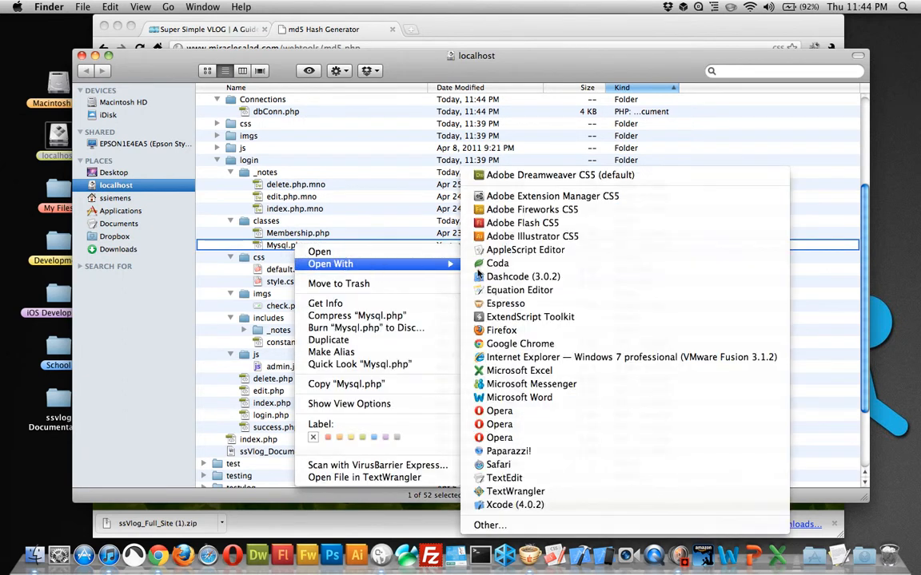
click(519, 307)
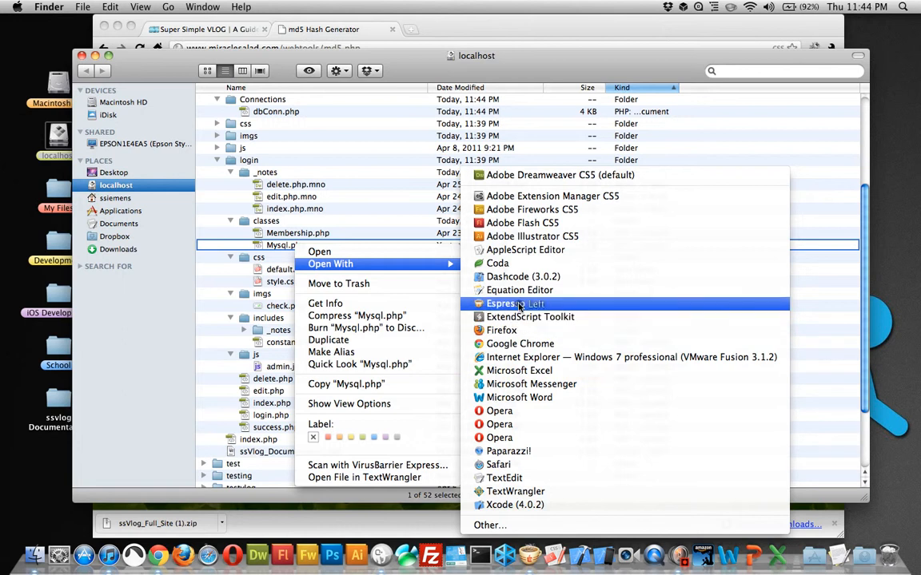
click(572, 209)
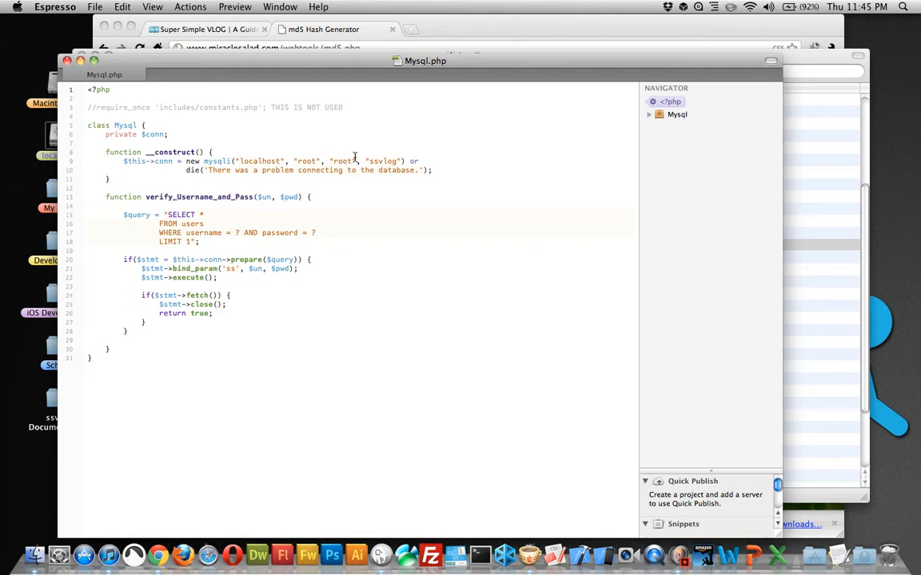
Step: Set the database name in the mysqli connection of Mysql.php to ssvlogdemo
click(397, 161)
text(demo)
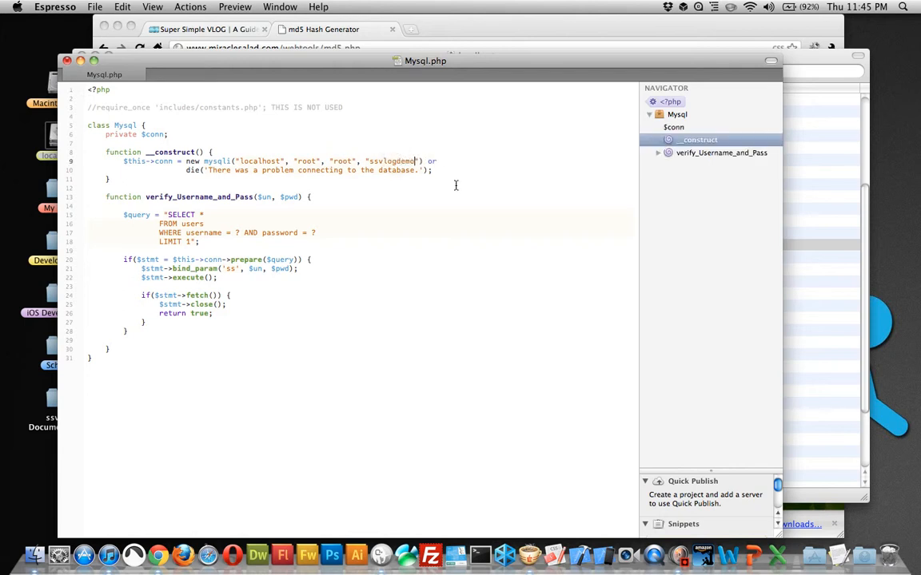
click(483, 187)
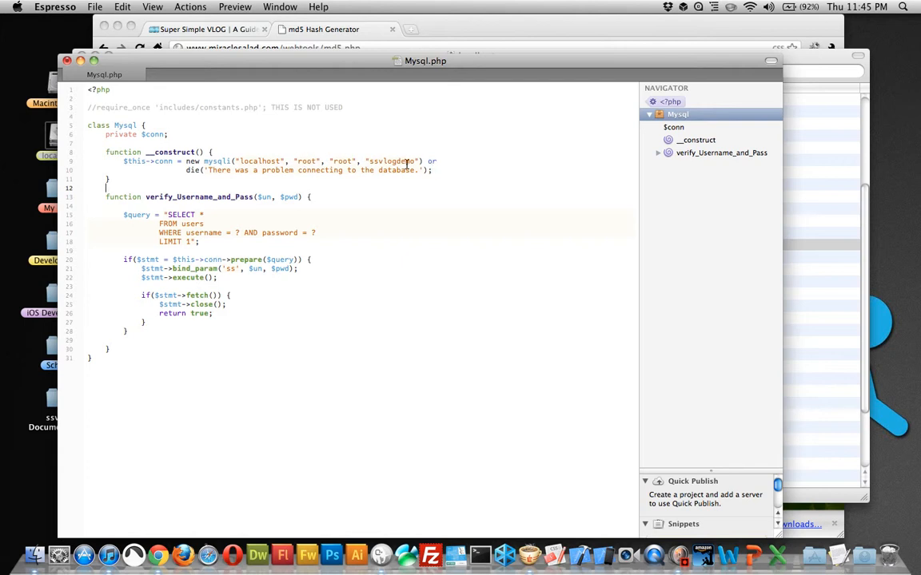
Step: Try a username_ prefix on the mysqli database name in Mysql.php and remove it again
click(367, 161)
text(usern)
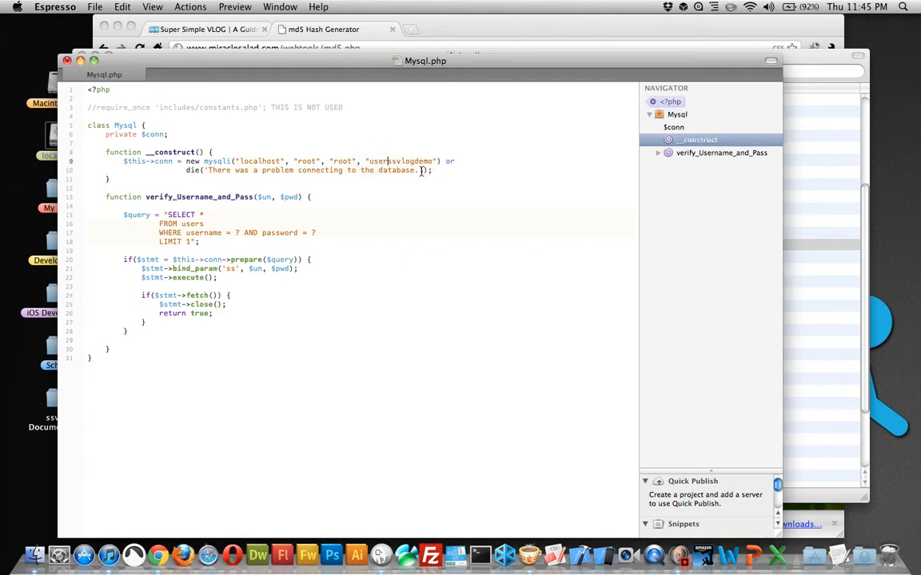
text(ame_)
key(BackSpace)
key(BackSpace)
key(BackSpace)
key(BackSpace)
key(BackSpace)
key(BackSpace)
key(BackSpace)
key(BackSpace)
key(BackSpace)
click(462, 169)
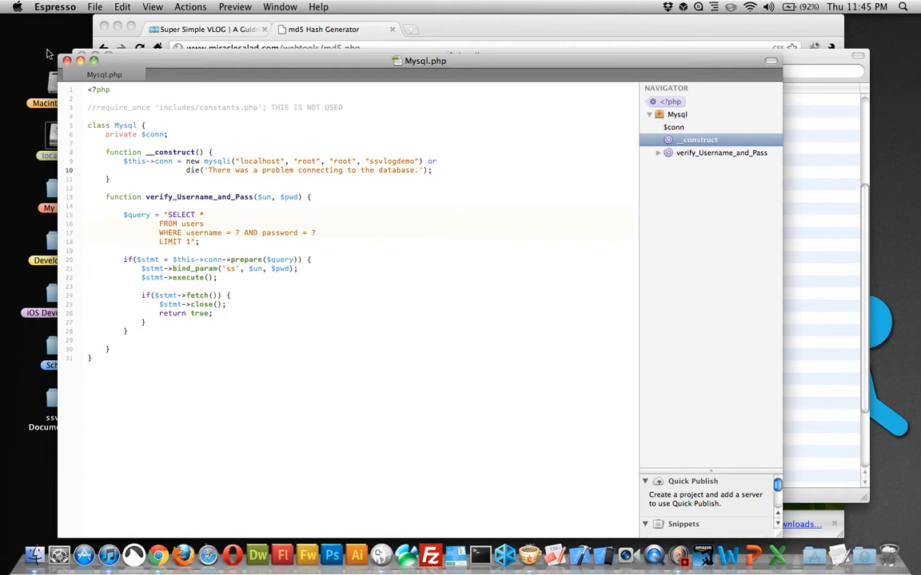
Step: Close the Mysql.php and localhost folder windows and load localhost/ssvlogdemo in Chrome
click(75, 52)
click(82, 56)
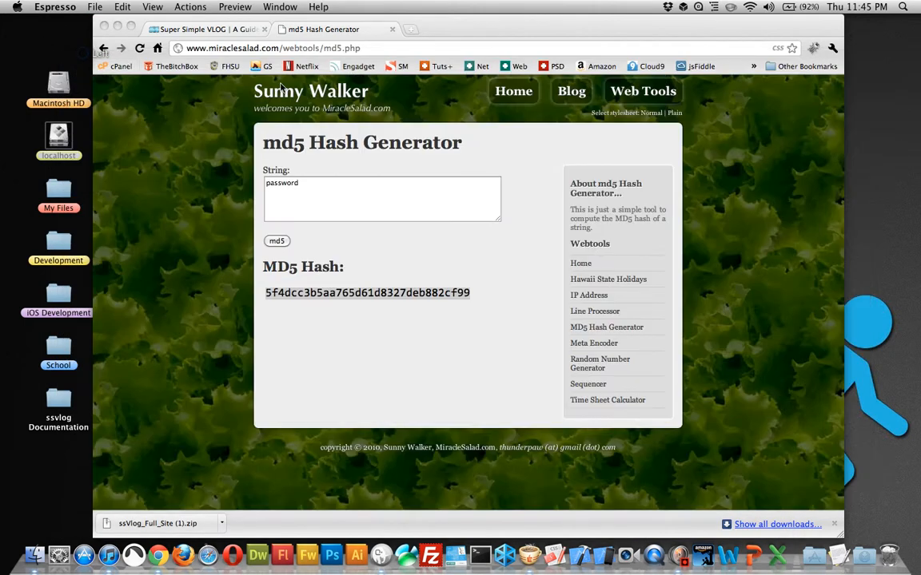
click(374, 50)
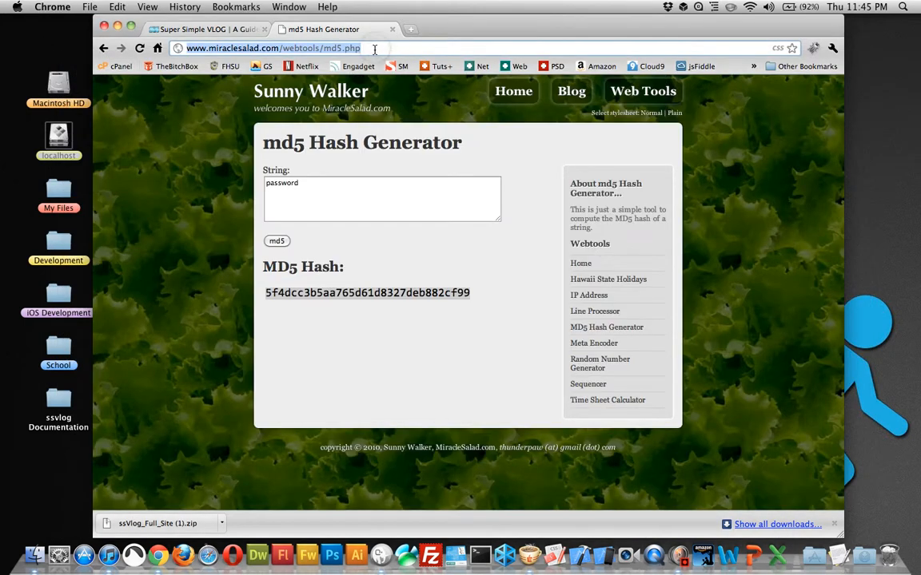
text(locl)
key(BackSpace)
text(alhost/)
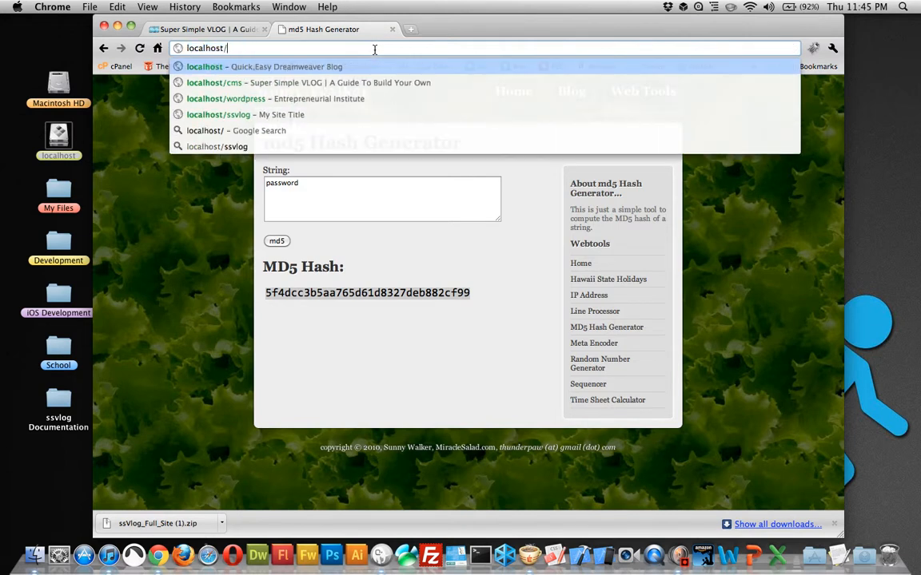
text(ssvlogdemo)
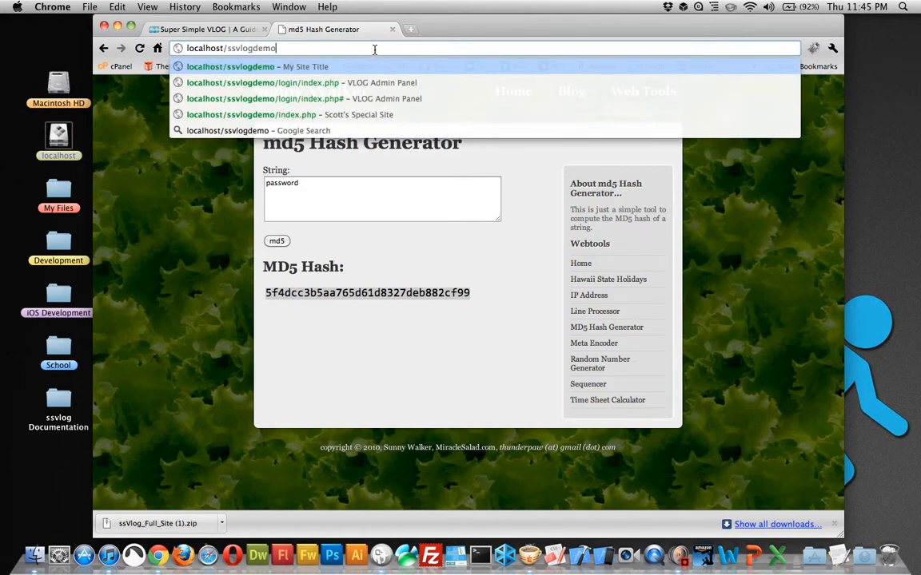
key(Return)
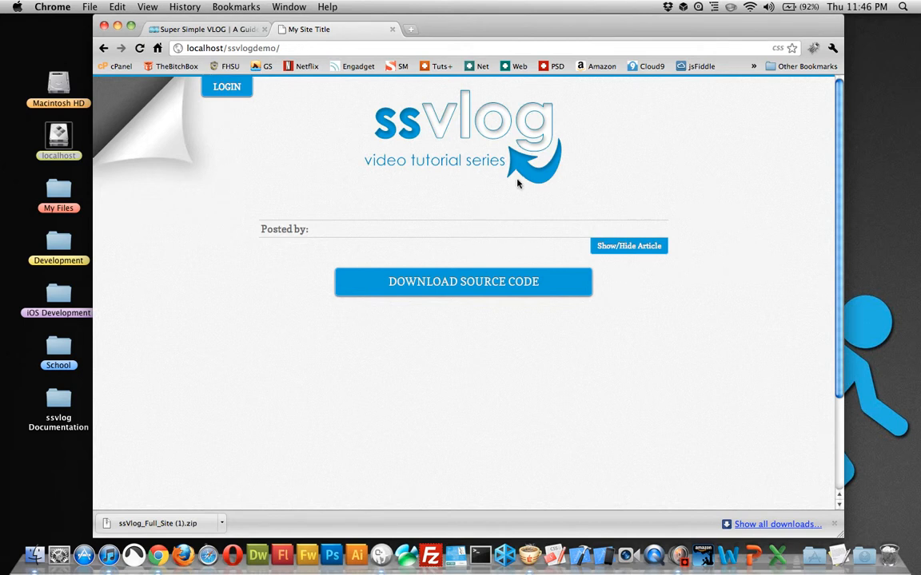
Step: Open the ssVlog login page and log in with the account's username and password
click(231, 96)
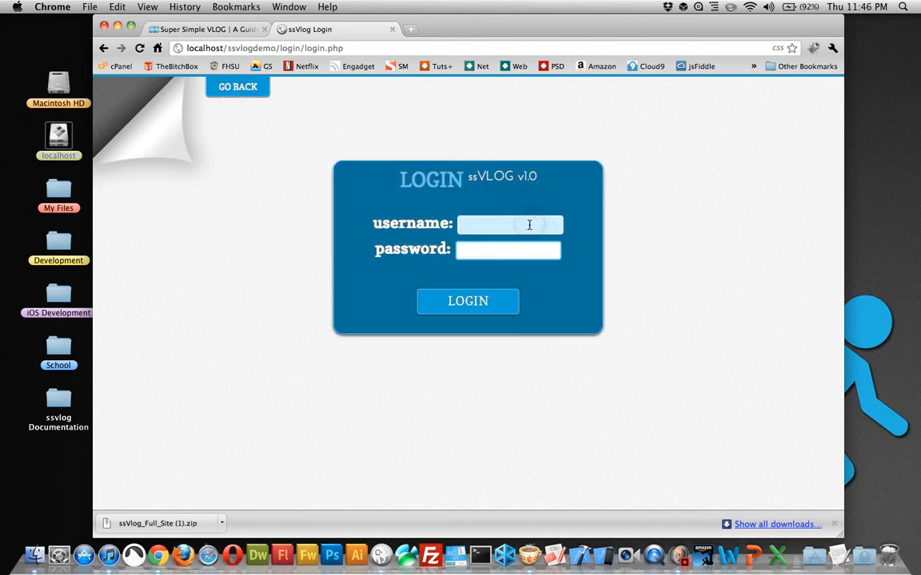
text(scott)
key(Tab)
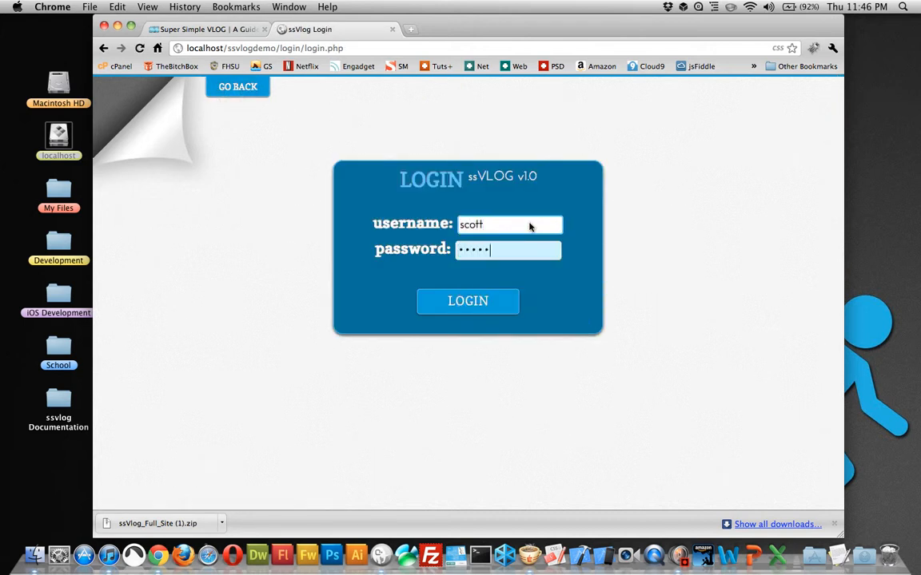
key(Return)
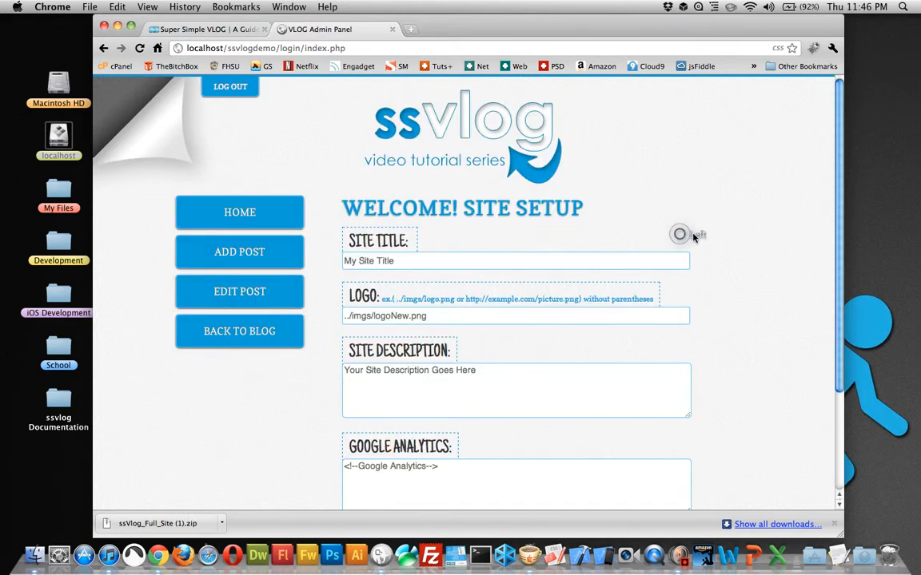
Step: Change the site title to the owner's first name in possessive form followed by "Site", and place the cursor in the logo path
scroll(678, 232, down, 3)
triple_click(413, 128)
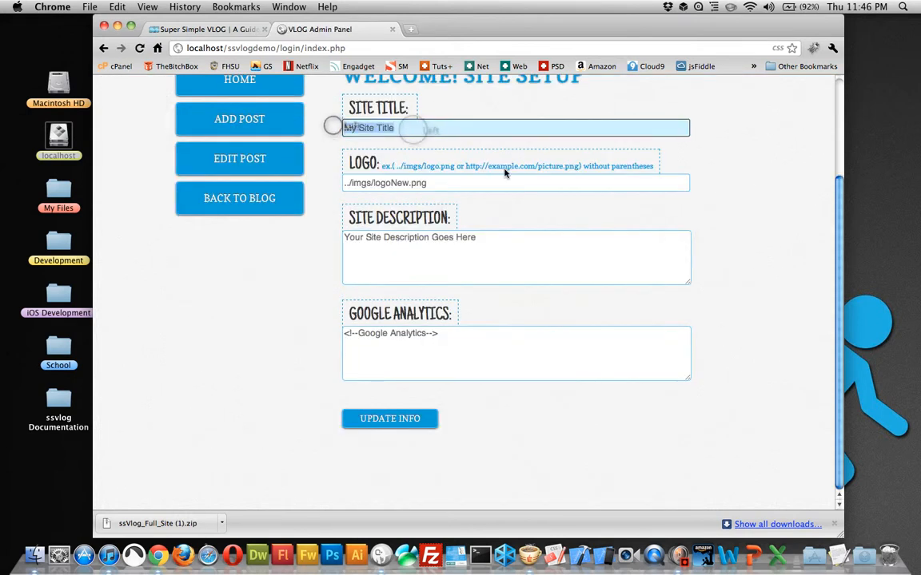
text(Scott's Site)
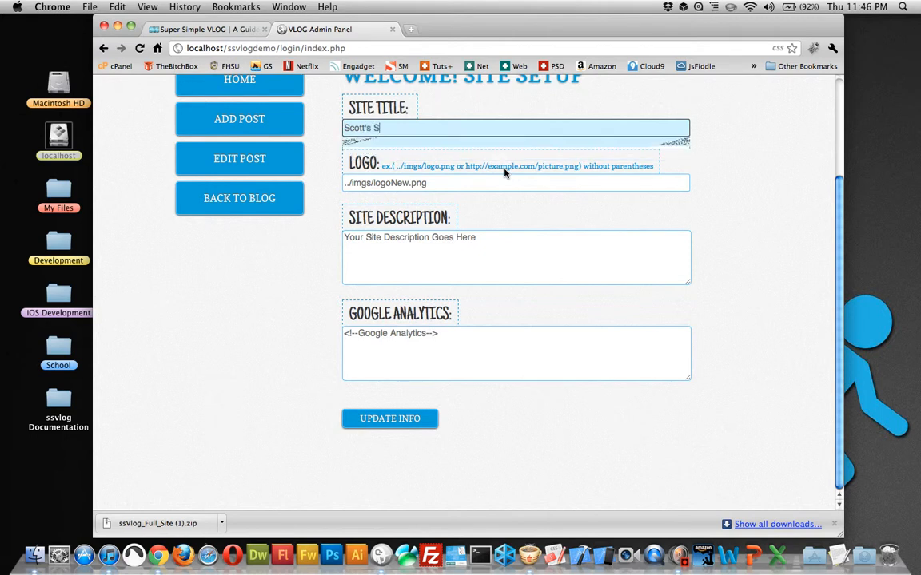
click(651, 198)
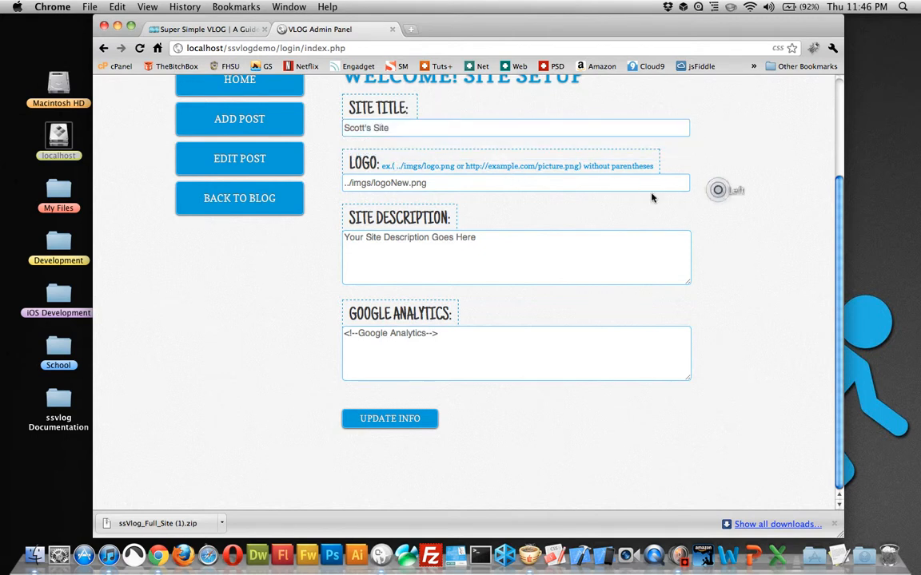
click(409, 184)
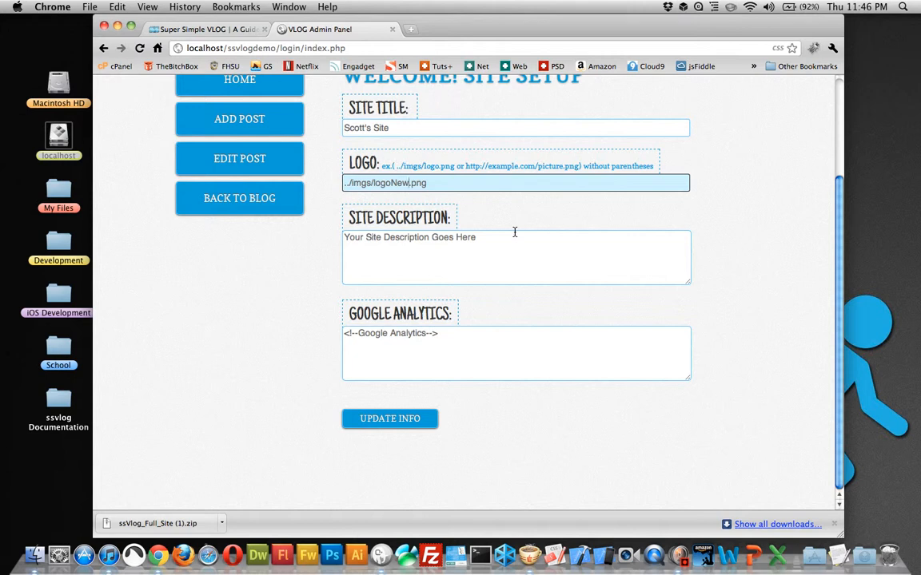
Step: Restore the logo path to ../imgs/logo.png, update the site info and acknowledge the confirmation
key(BackSpace)
key(BackSpace)
key(BackSpace)
click(695, 165)
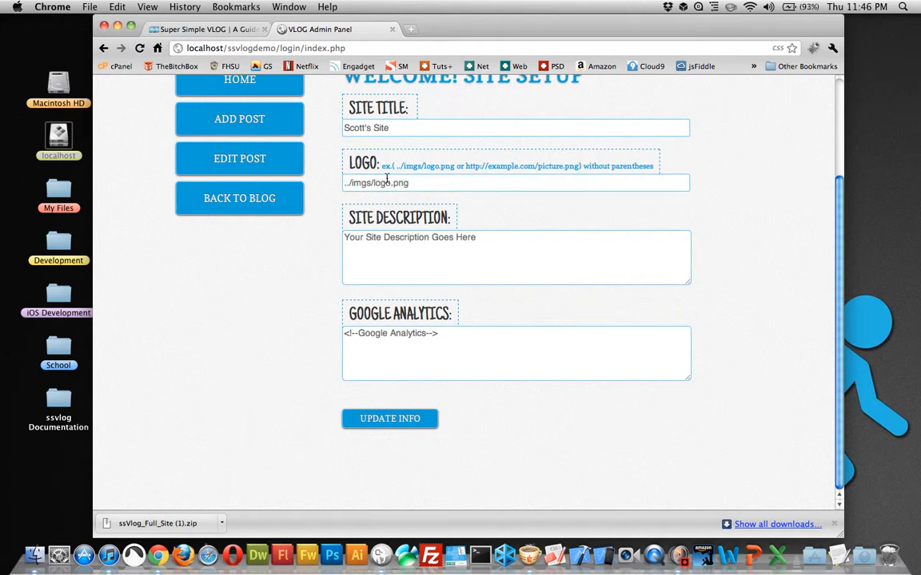
scroll(459, 182, up, 3)
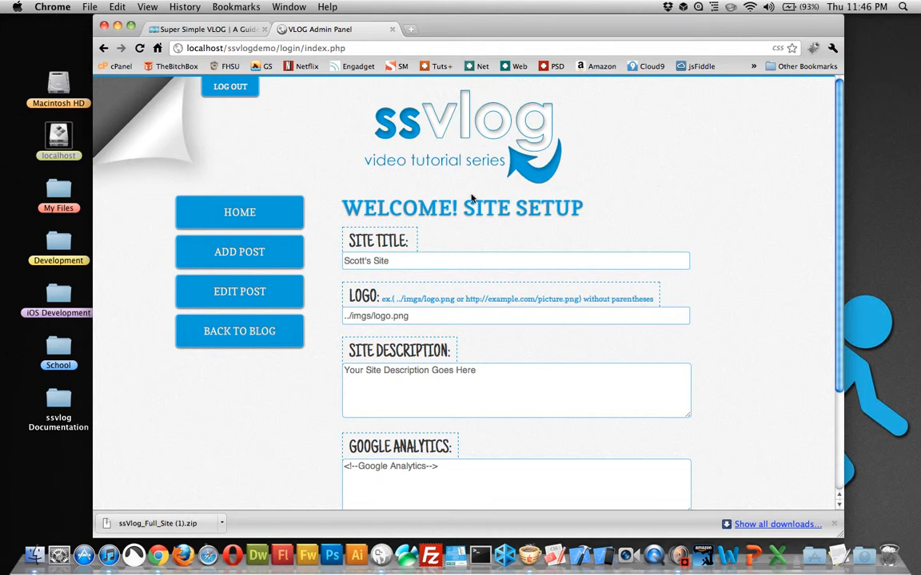
scroll(729, 244, down, 3)
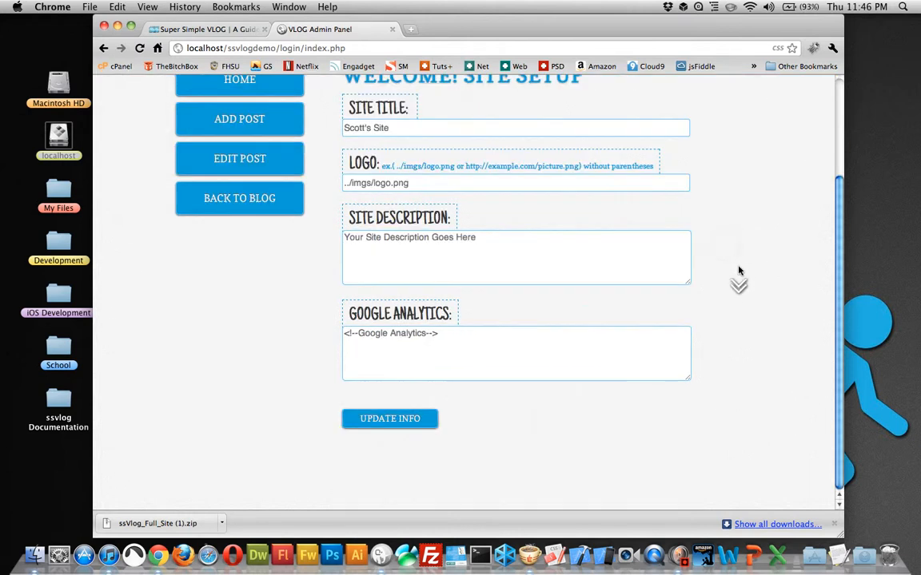
click(390, 418)
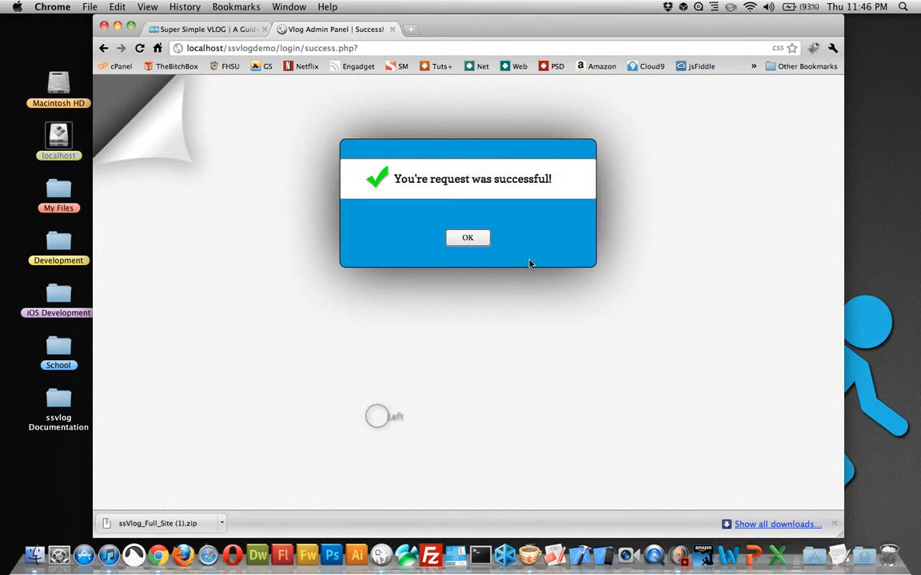
click(467, 242)
Step: Open the blog's front page in a new tab and view it
right_click(262, 331)
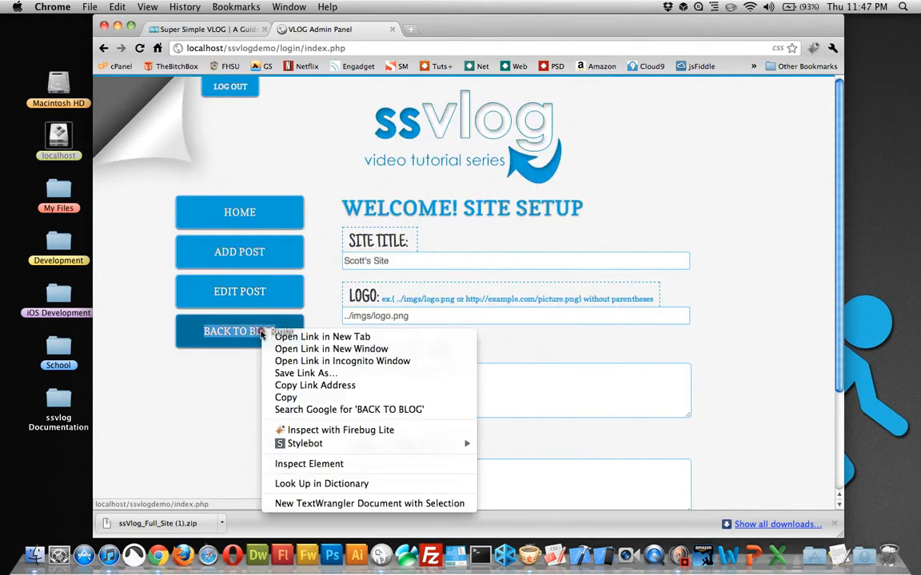
click(320, 338)
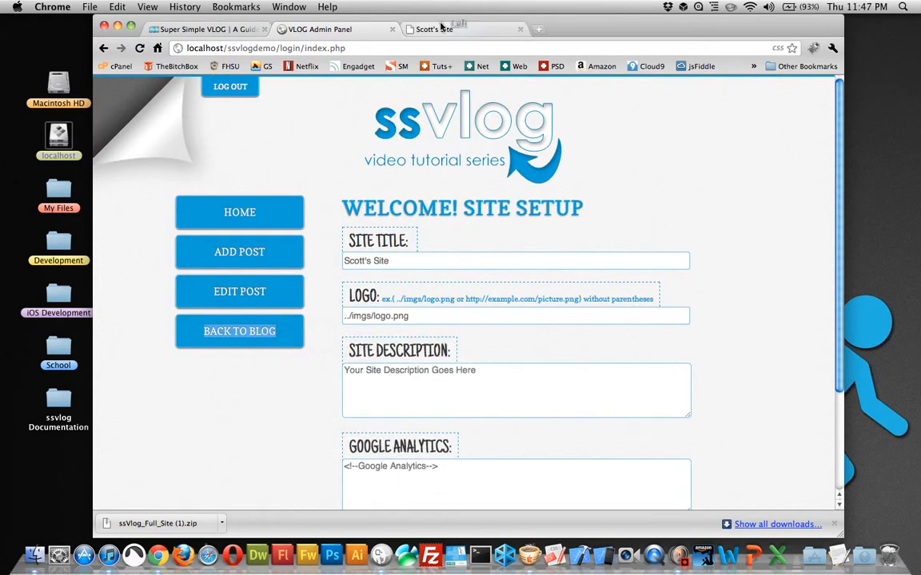
click(441, 25)
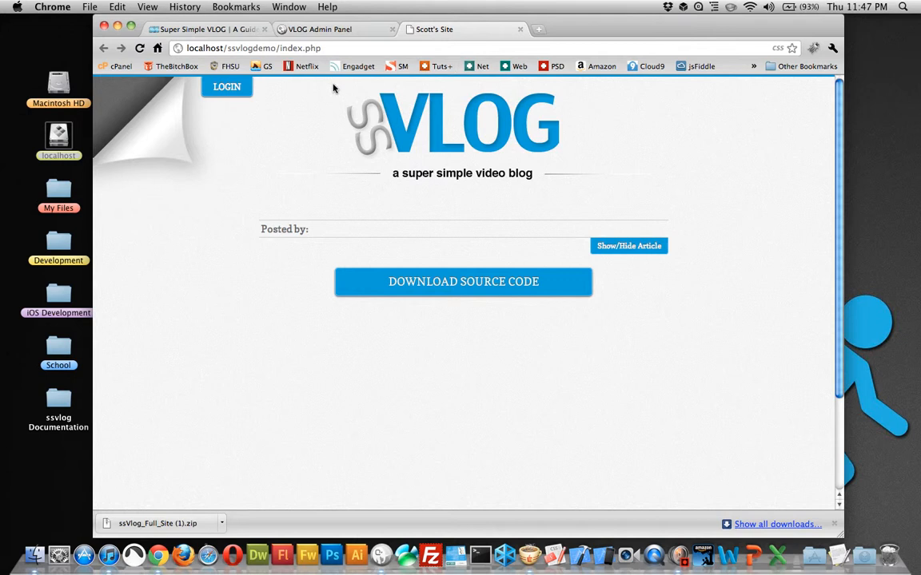
Step: Start a new post in the VLOG Admin Panel and enter the author's first name
click(318, 29)
click(232, 248)
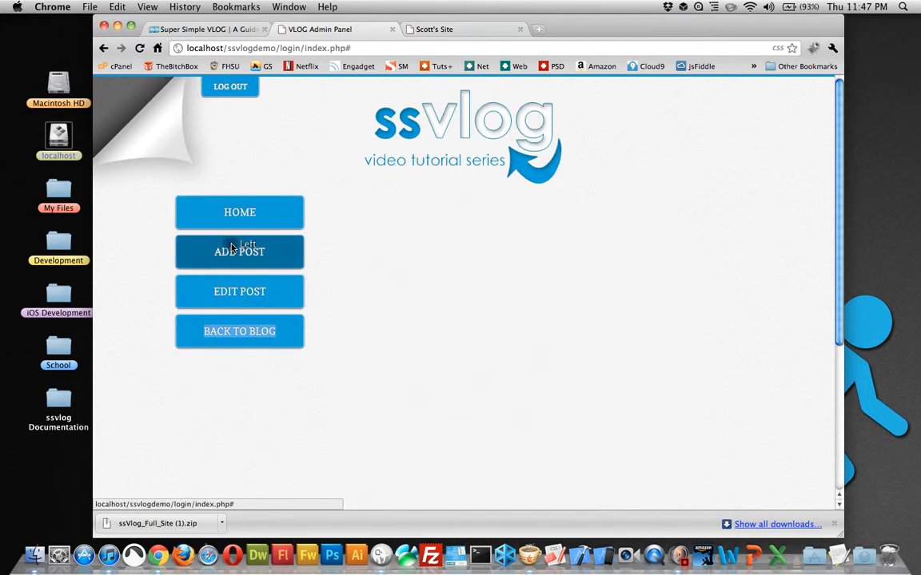
click(410, 261)
text(Sco)
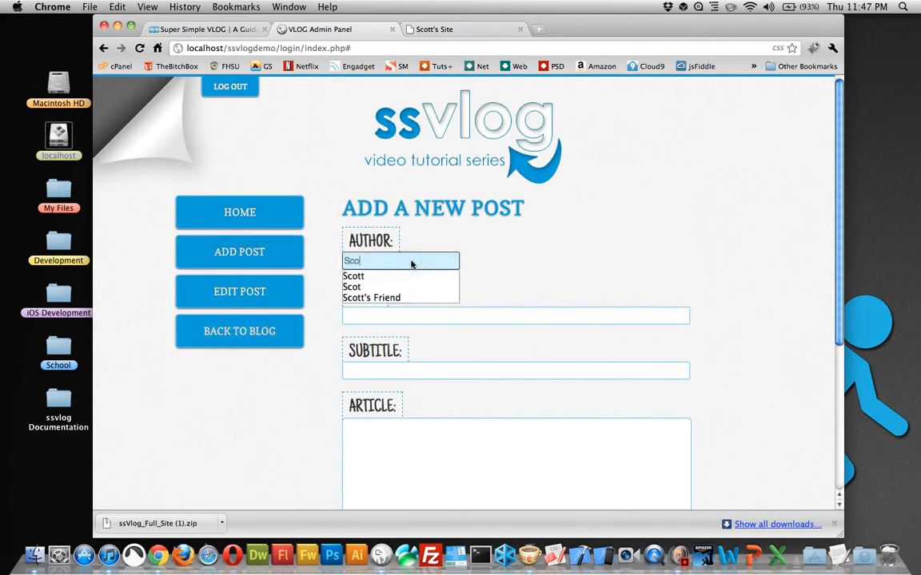
key(Down)
key(Tab)
text(t)
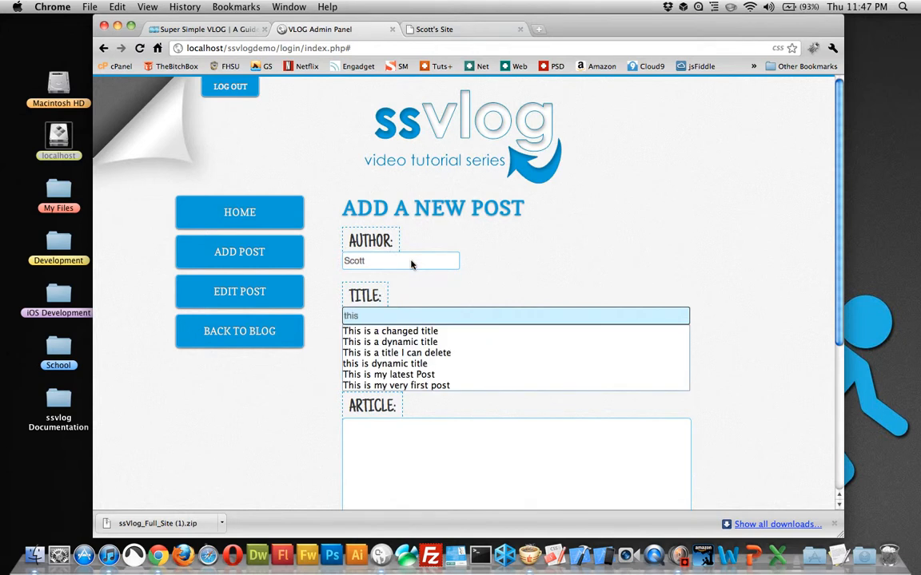
text(his)
key(Down)
key(Down)
key(Down)
key(Down)
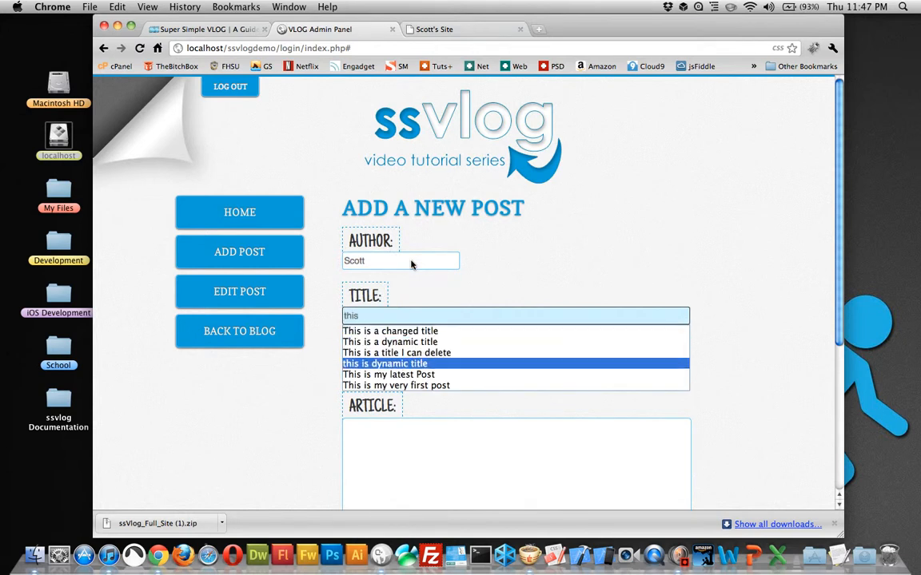
key(Up)
key(Up)
key(Up)
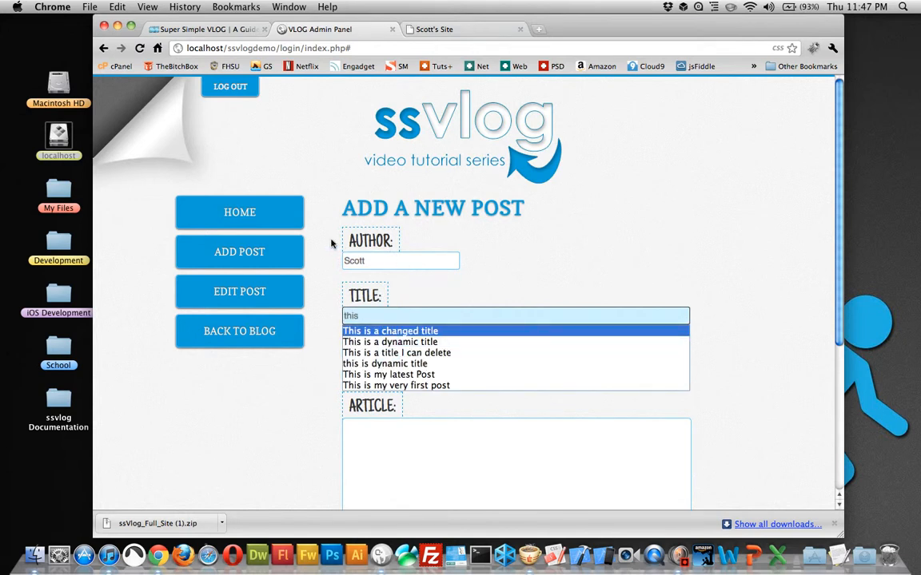
Step: Replace the post's title text with "This is my first post"
triple_click(370, 317)
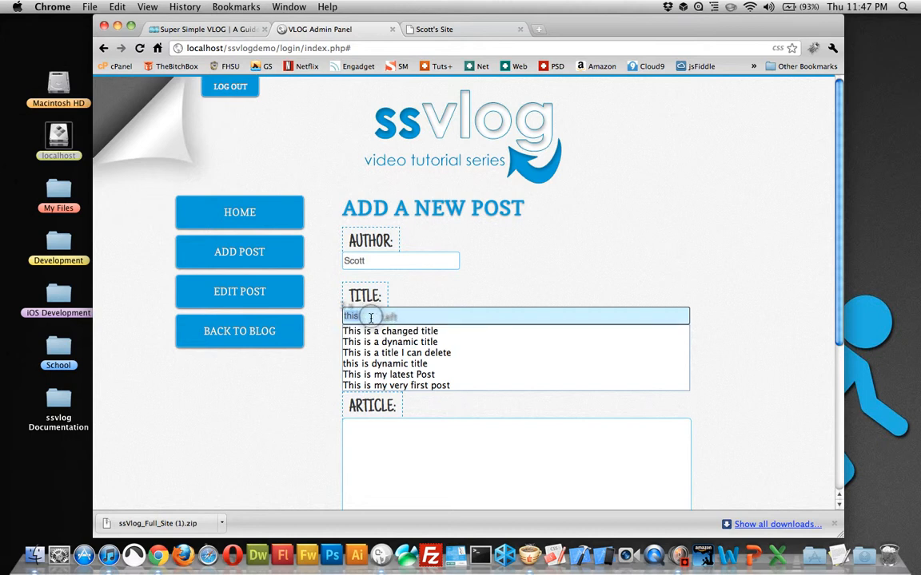
text(This is my first post)
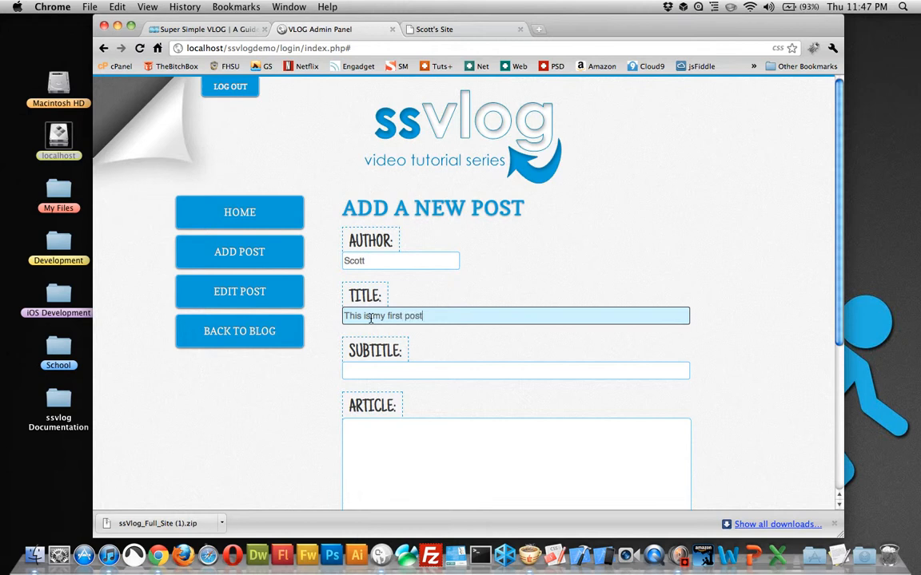
key(Tab)
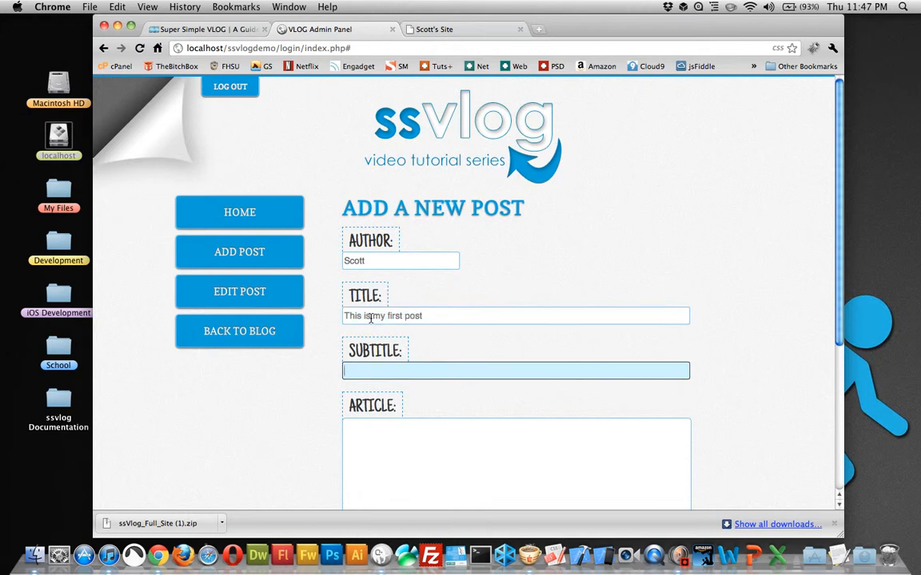
Step: Enter the subtitle "Thanks so much for following me this far!!" for the post
text(Thanks so mcuh)
key(BackSpace)
key(BackSpace)
text(uc)
key(Down)
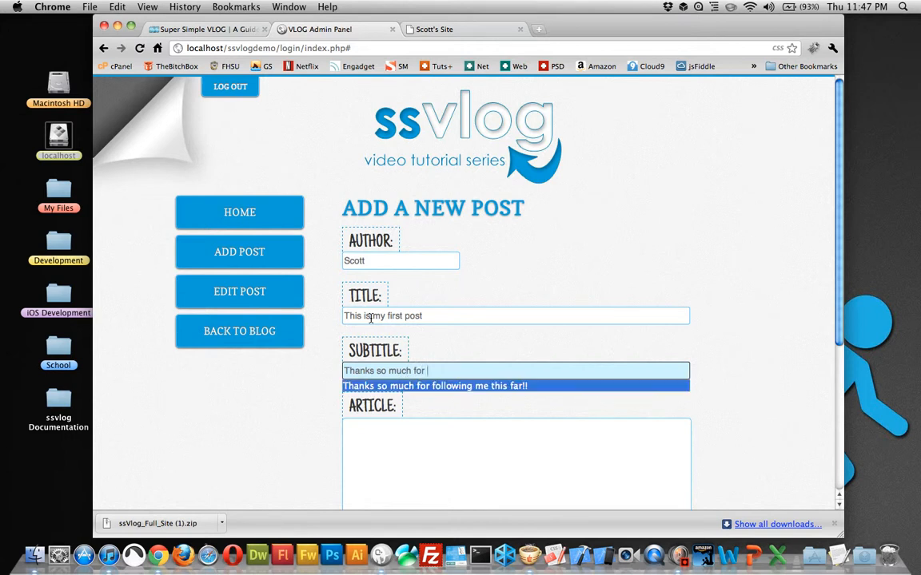
key(Tab)
Step: Fill the post's article with generated lorem ipsum placeholder text
click(438, 461)
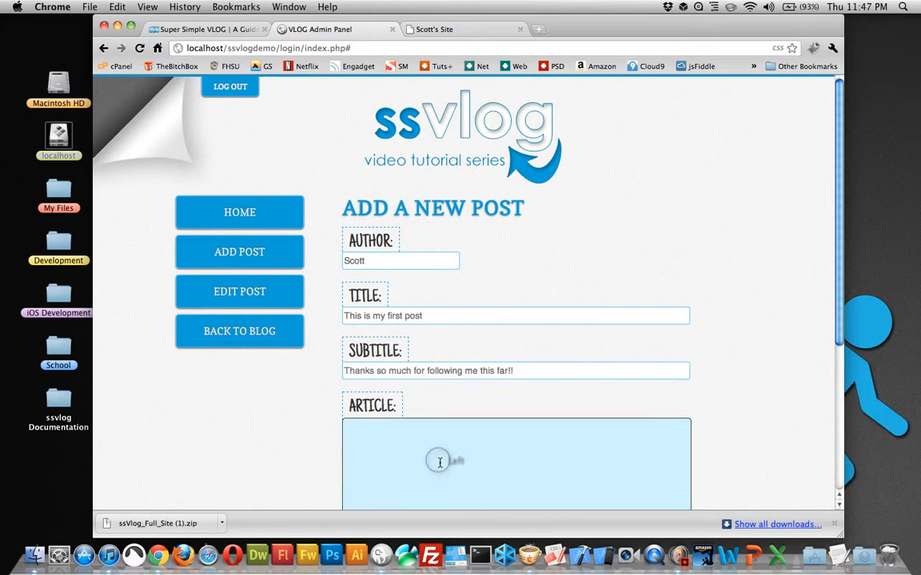
click(683, 7)
click(667, 67)
scroll(683, 240, down, 5)
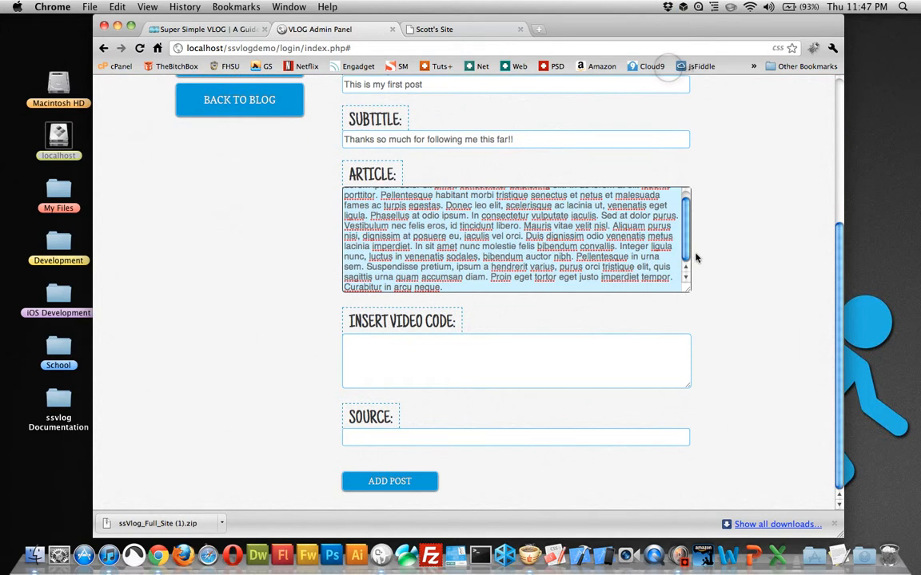
Step: Search the web in a new tab for "youtube education" and open the YouTube EDU result
click(481, 345)
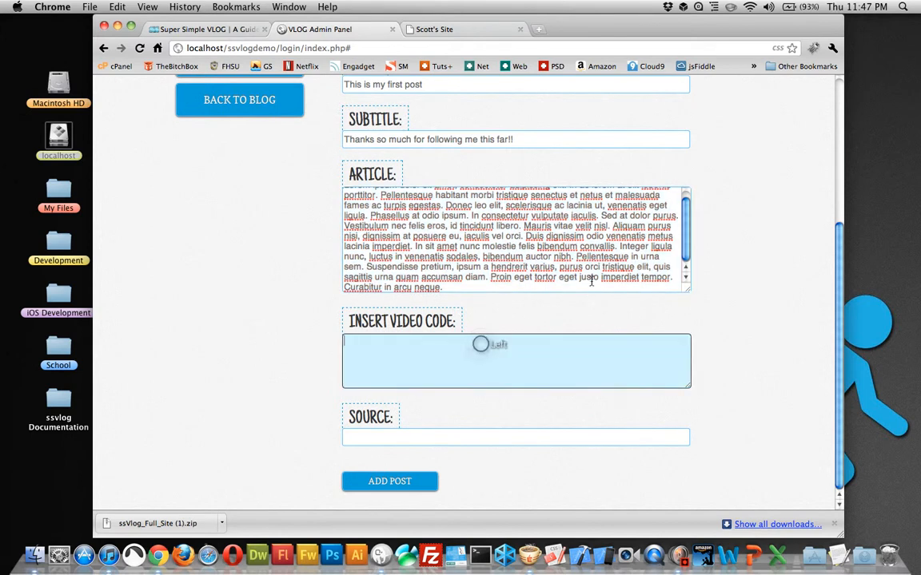
click(538, 30)
text(yout)
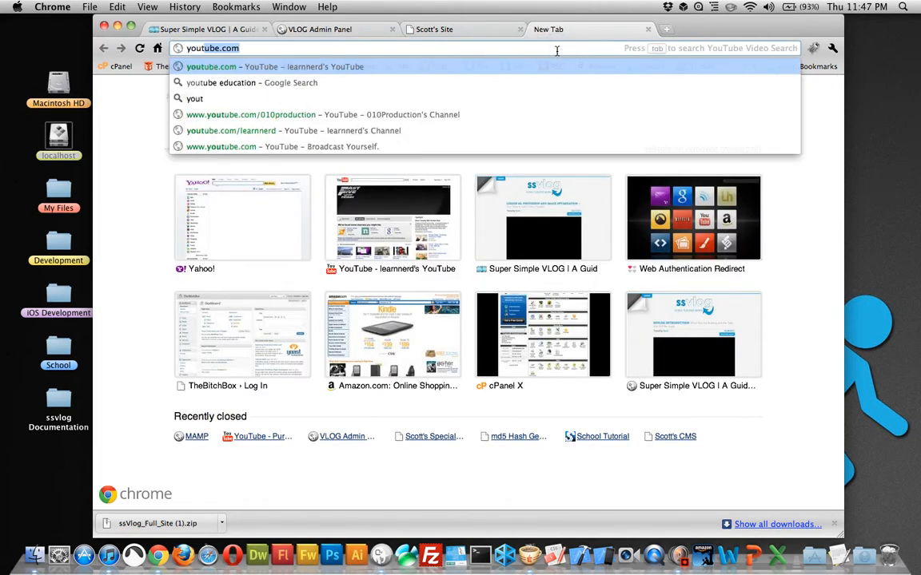
text(ube )
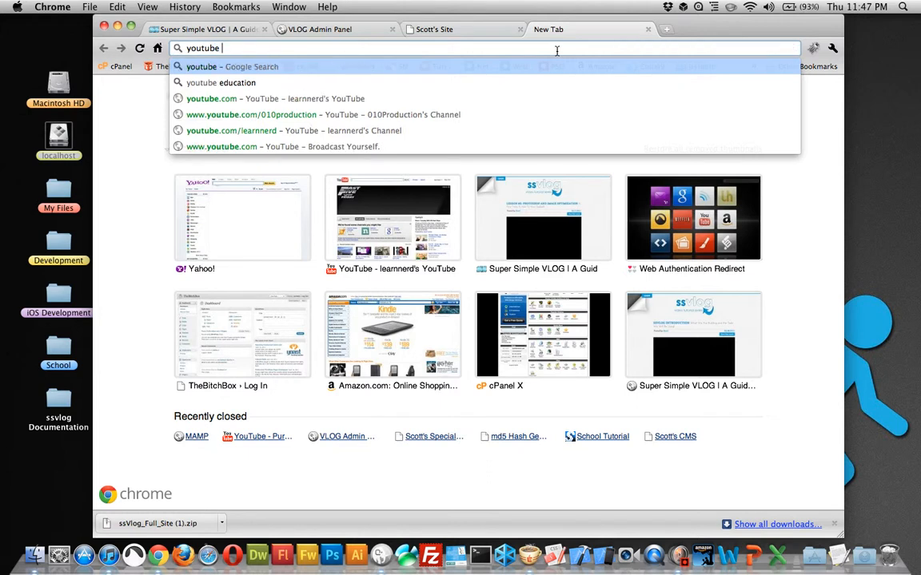
text(education)
key(Return)
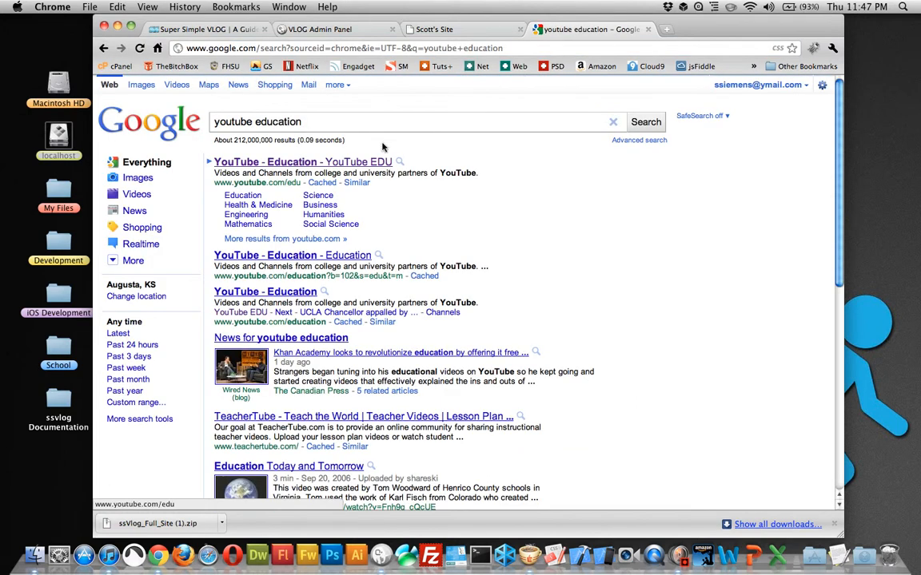
click(333, 163)
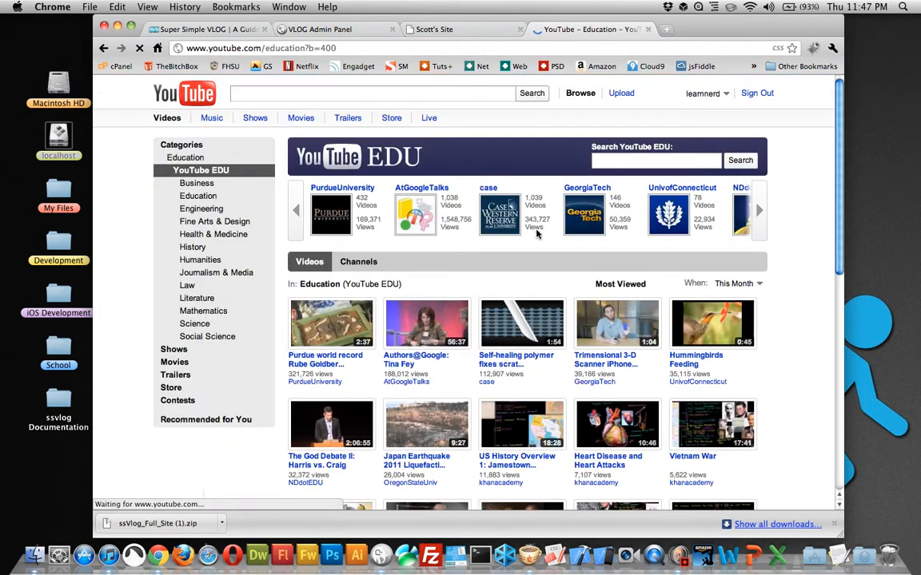
Step: Open the video "Purdue world record Rube Goldberg Machine 2011" and pause its playback
scroll(537, 233, down, 4)
click(358, 184)
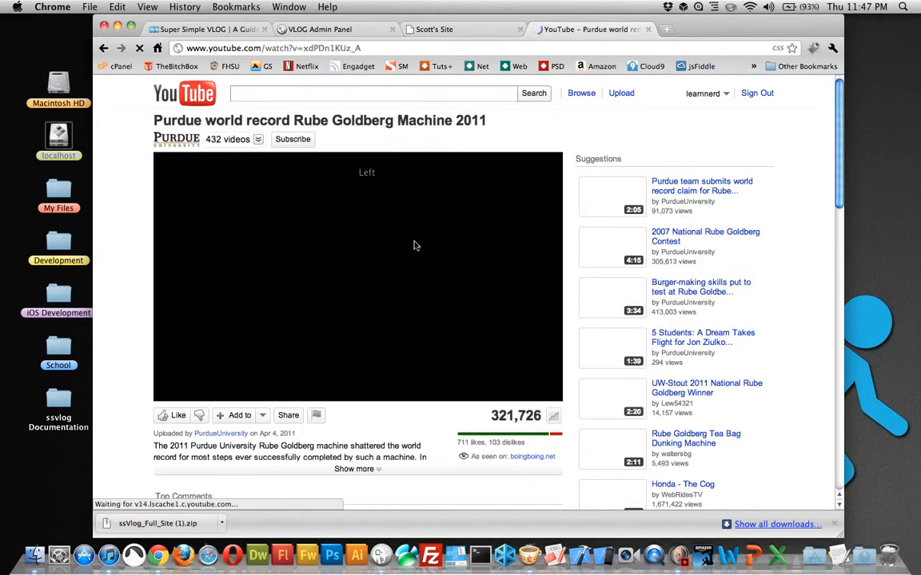
scroll(374, 227, down, 4)
click(162, 239)
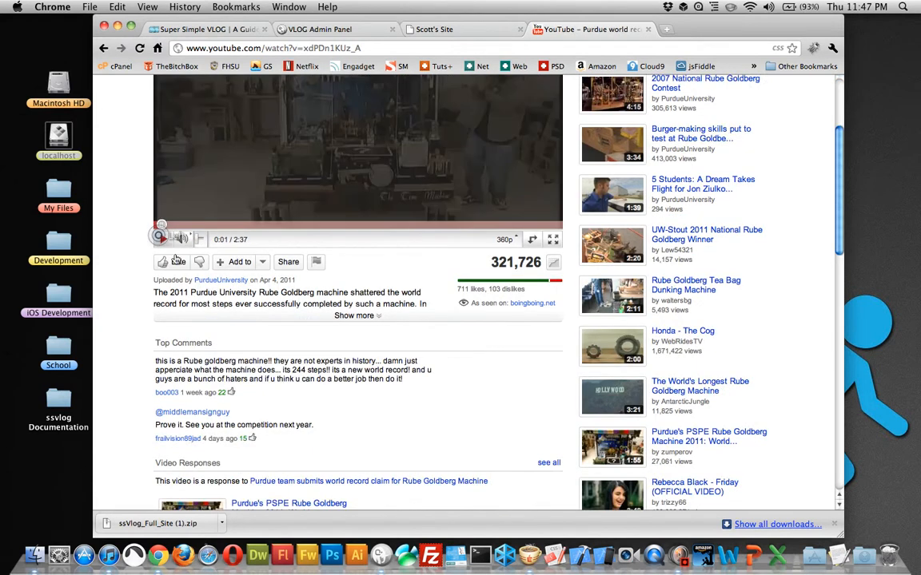
Step: Display the video's 640 × 390 iframe embed code and copy it
click(288, 261)
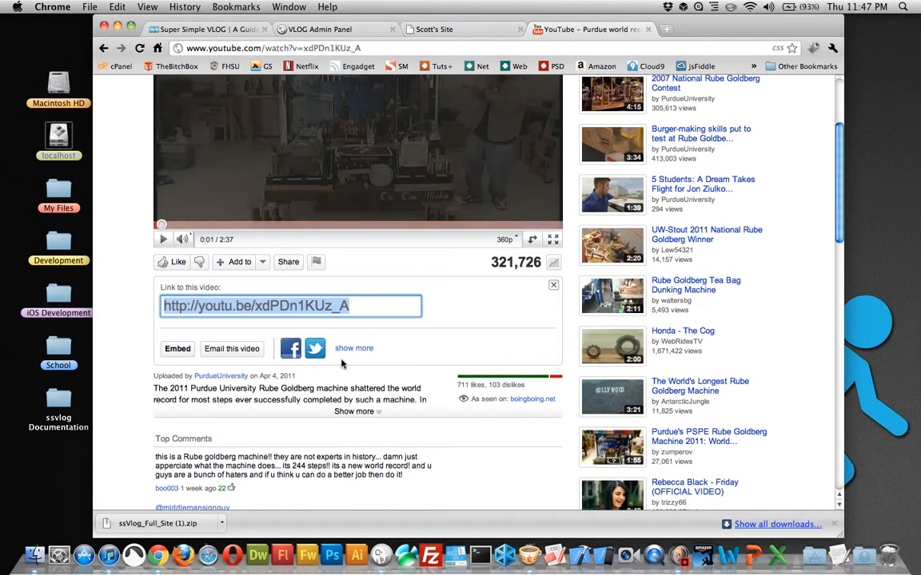
click(178, 349)
scroll(416, 292, down, 5)
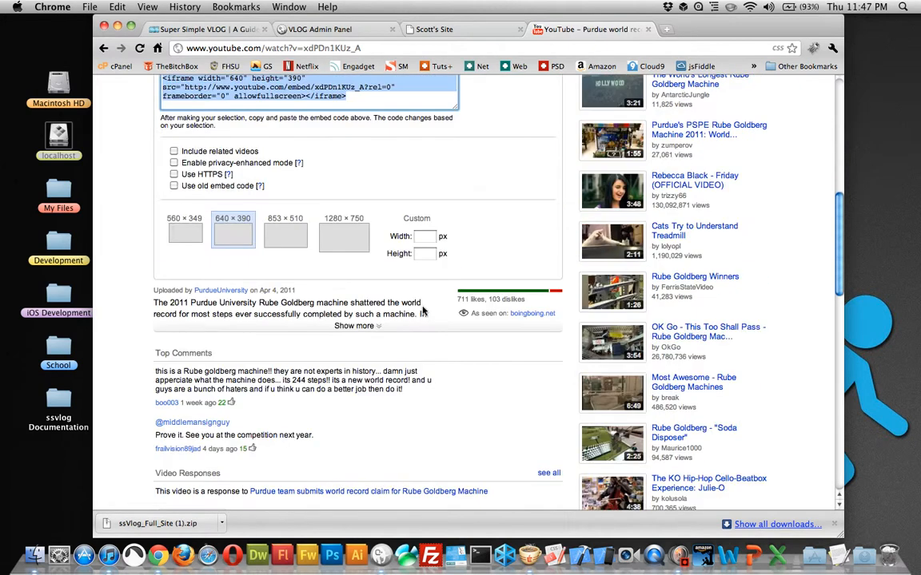
scroll(415, 292, up, 3)
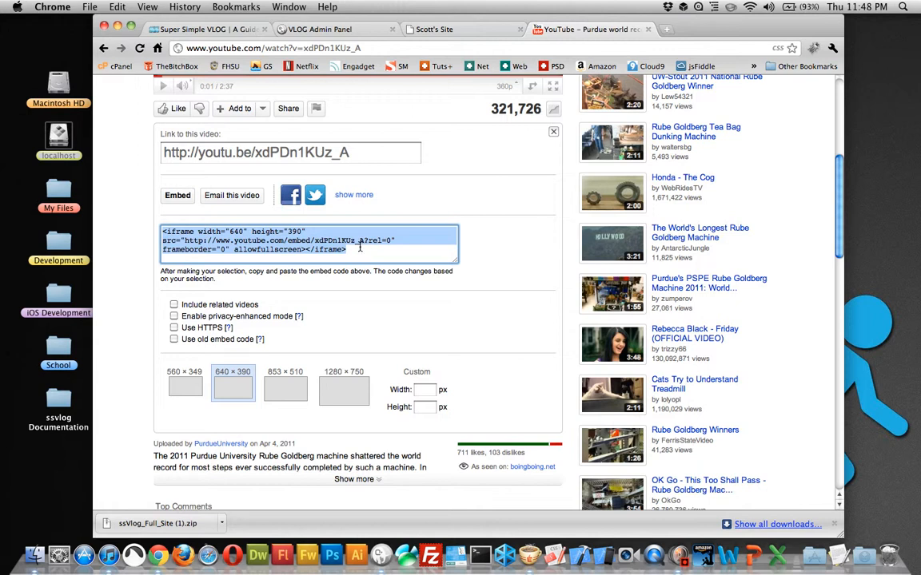
right_click(295, 214)
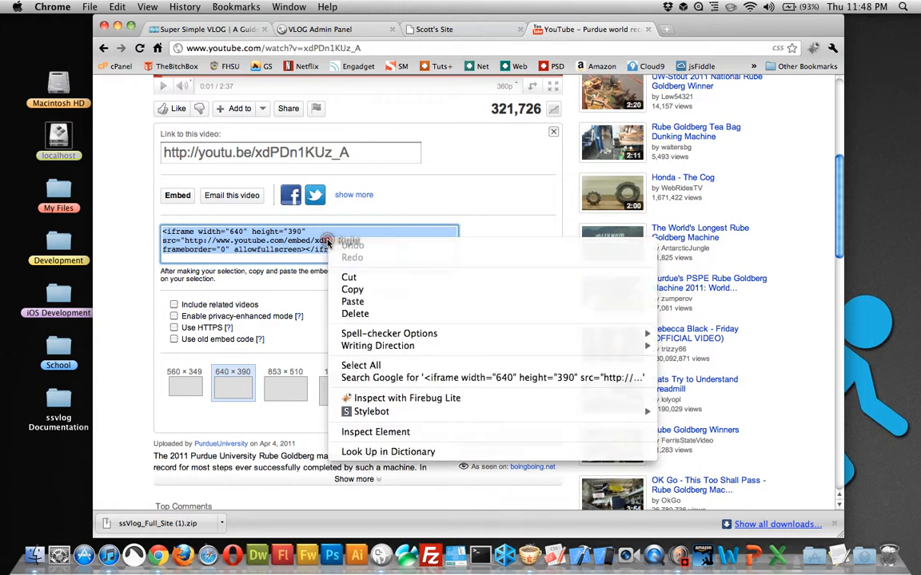
click(376, 260)
Step: Return to the new post form in the VLOG Admin Panel and paste the YouTube embed code as the video code
click(432, 30)
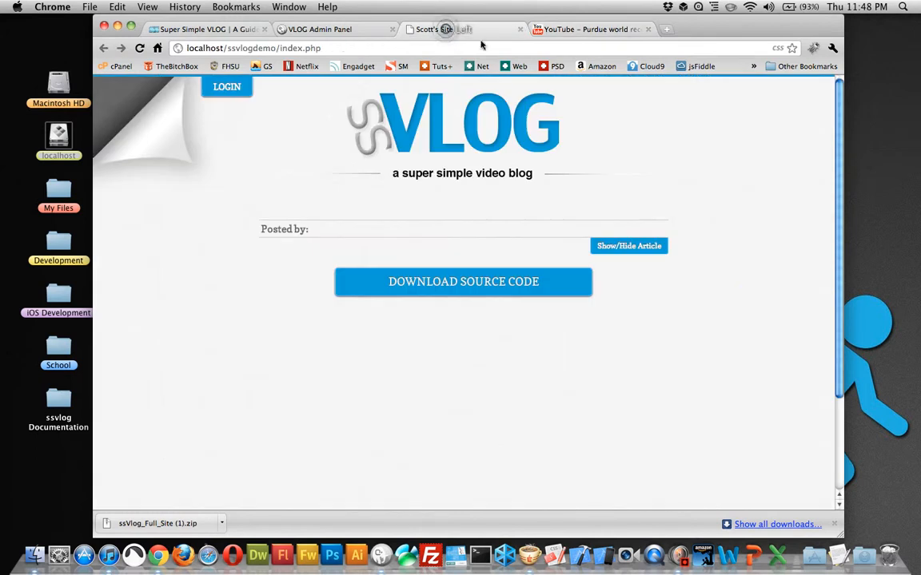
click(326, 32)
right_click(439, 344)
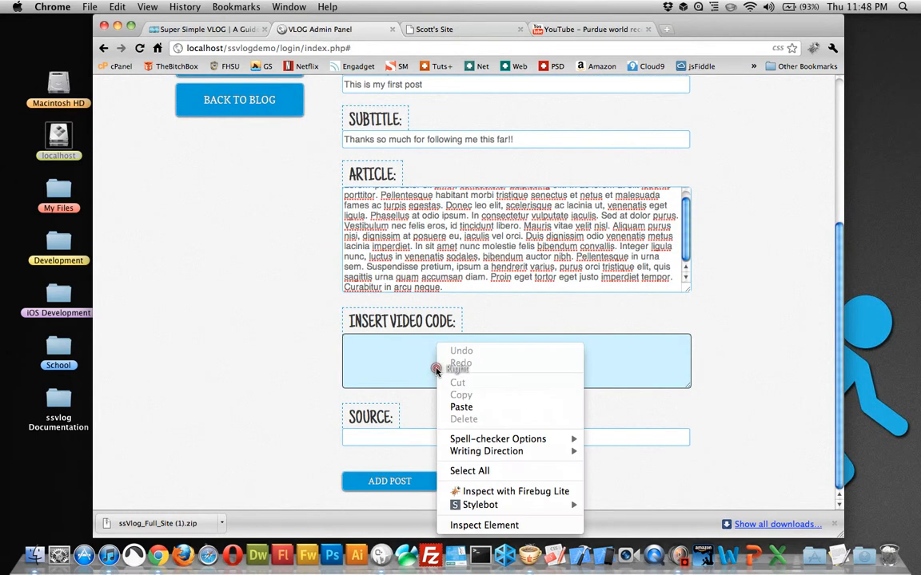
click(484, 411)
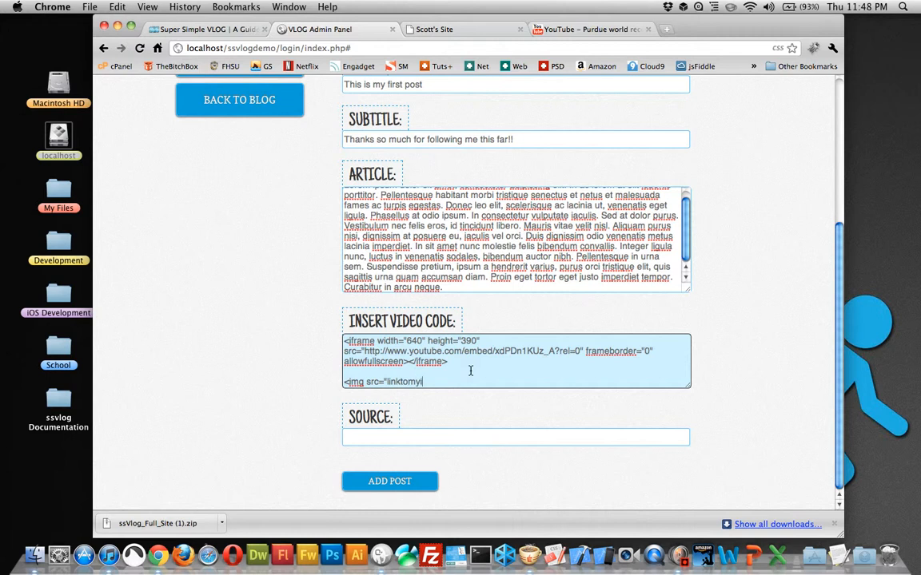
Step: Try an img tag with the source "linktomyimage" below the embed code and remove it again
text(mage" />)
drag(471, 383, 341, 380)
click(503, 384)
drag(470, 380, 344, 382)
key(BackSpace)
Step: Enter # as the post's source link
click(439, 434)
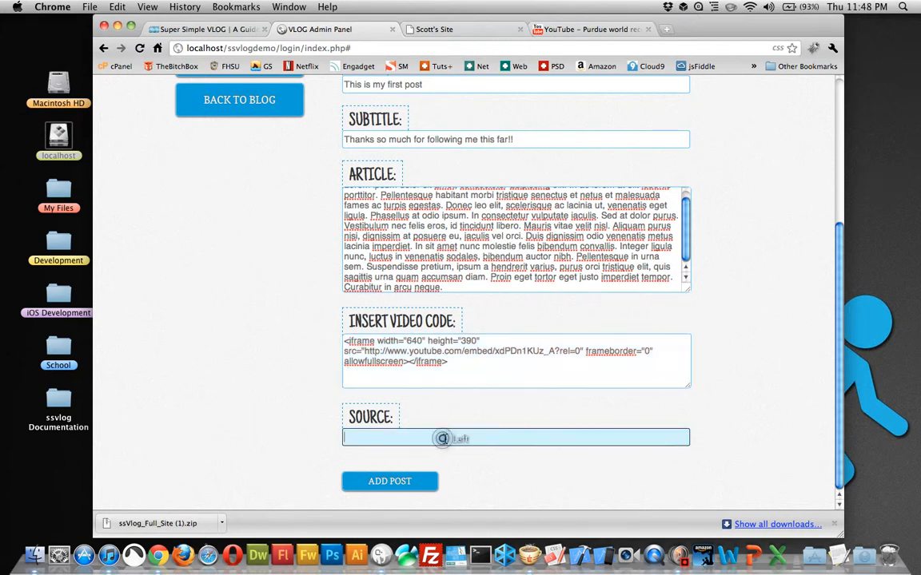
text(#)
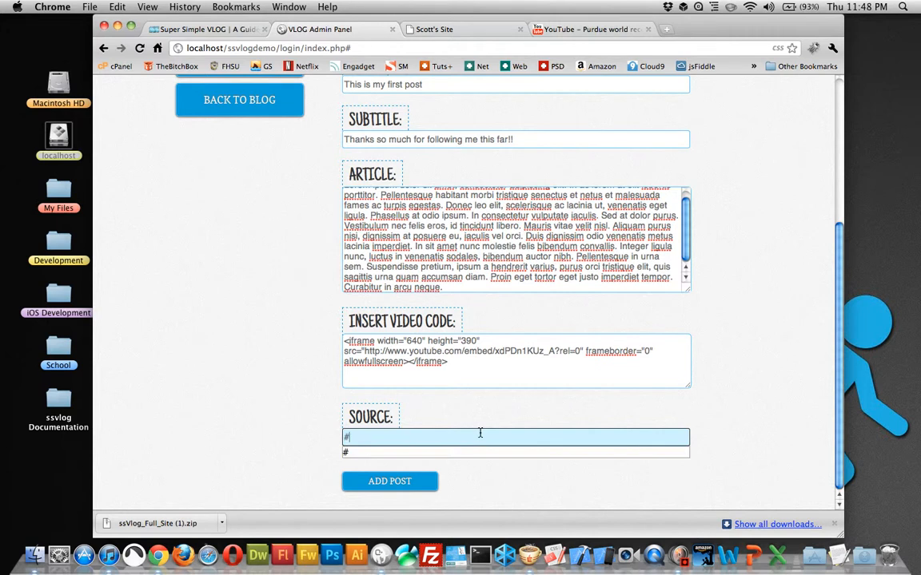
click(721, 420)
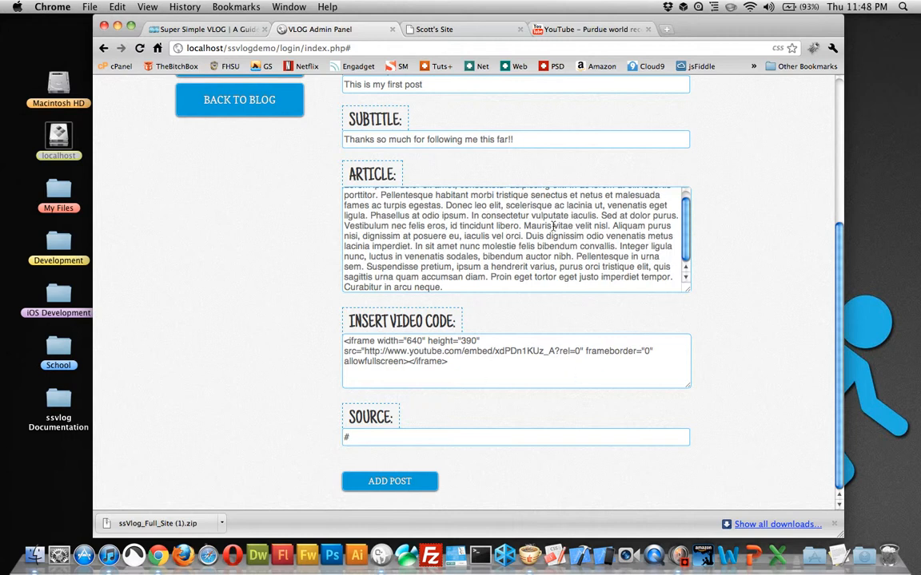
Step: Review the completed new post form, add the post and dismiss the success message
scroll(377, 364, up, 5)
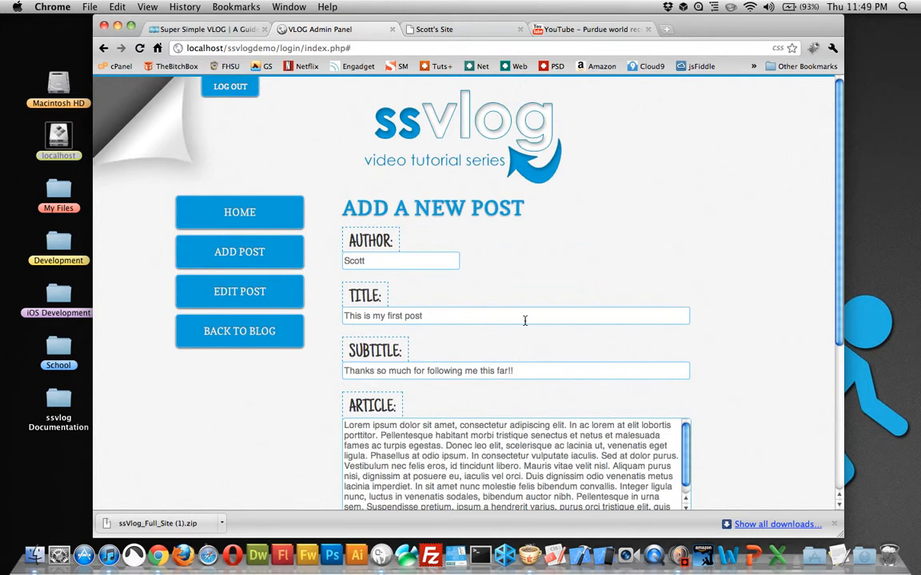
scroll(525, 320, down, 4)
scroll(525, 320, up, 4)
scroll(525, 320, down, 5)
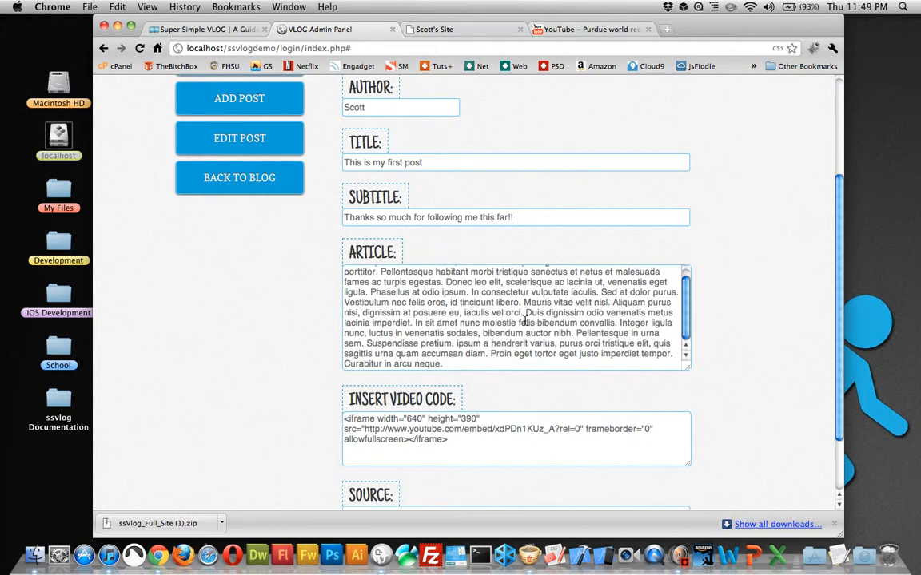
scroll(540, 321, down, 2)
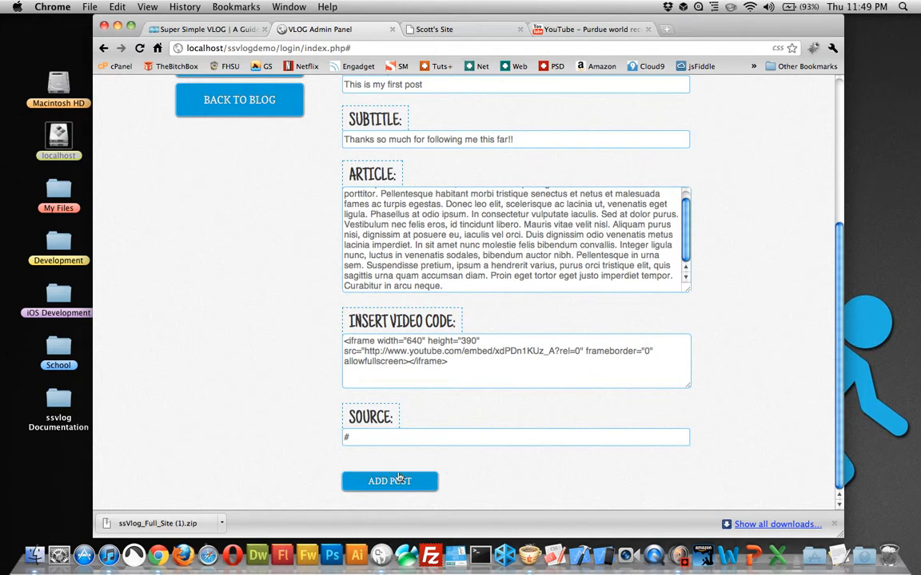
click(374, 483)
click(462, 245)
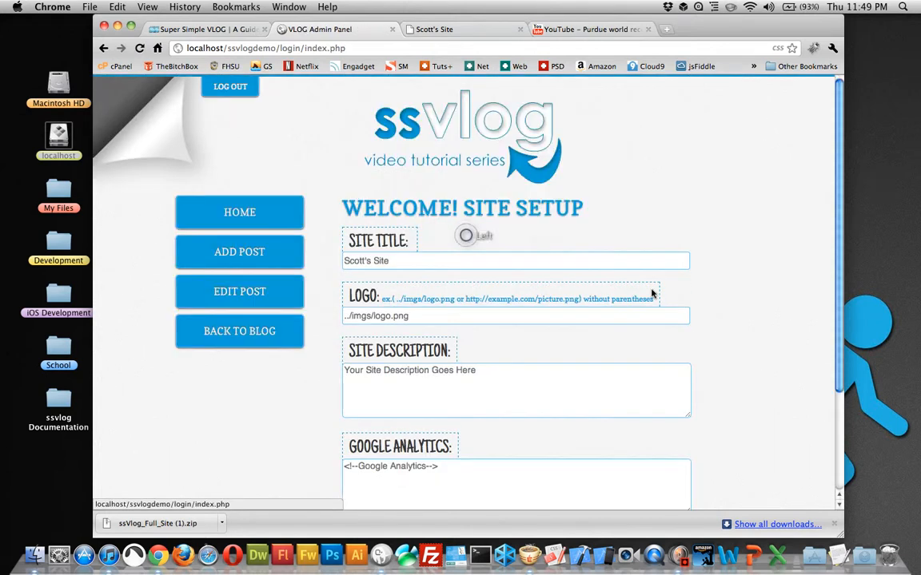
Step: Reload the blog page and check the new post's header, expanded article text and embedded video
click(415, 29)
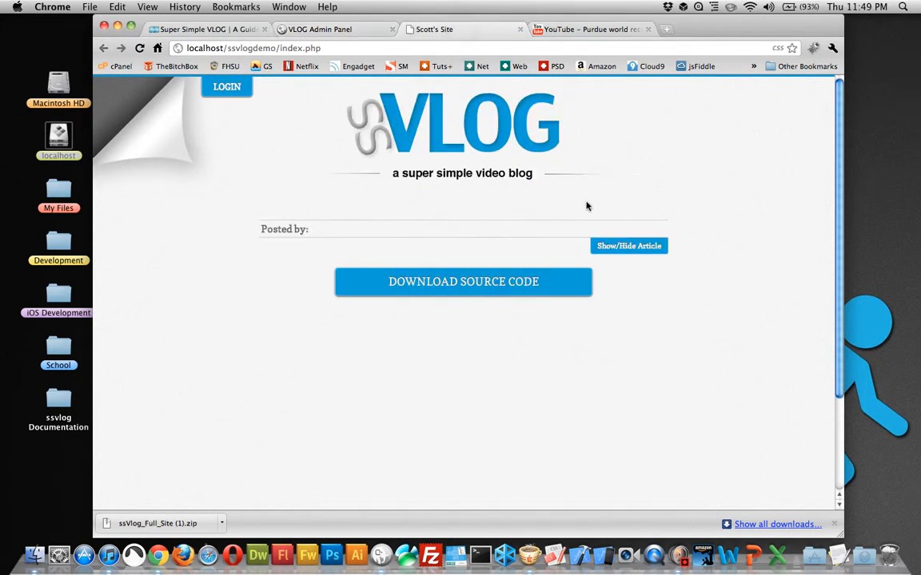
click(753, 210)
scroll(753, 210, down, 3)
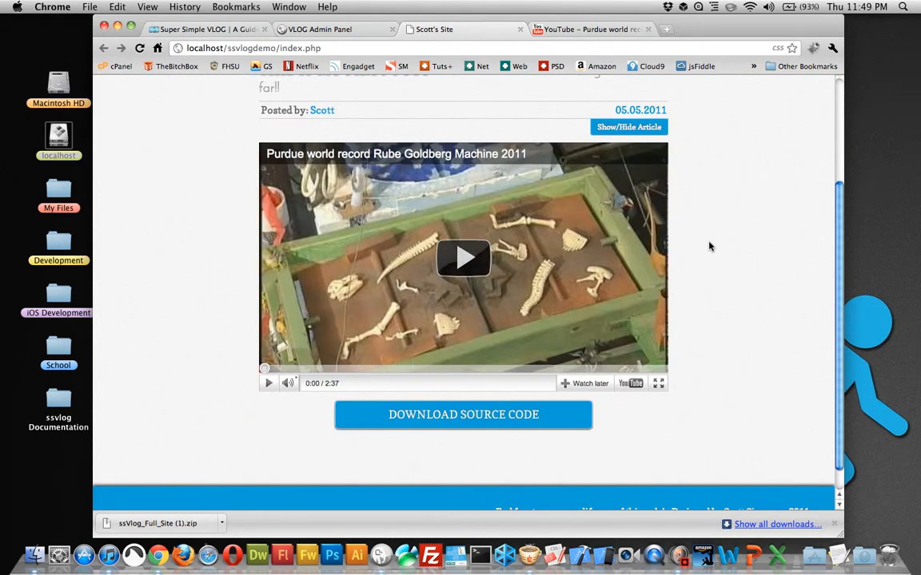
scroll(711, 247, up, 3)
click(603, 276)
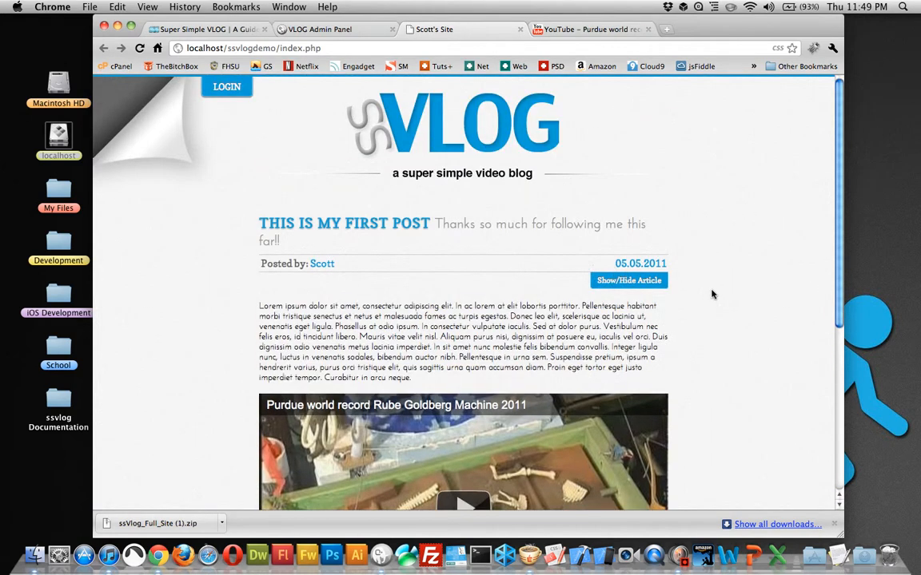
scroll(713, 295, down, 3)
scroll(711, 295, down, 3)
scroll(711, 295, up, 5)
Step: Edit "This is my first post" in the VLOG Admin Panel, replacing its author name, and update the record
click(318, 28)
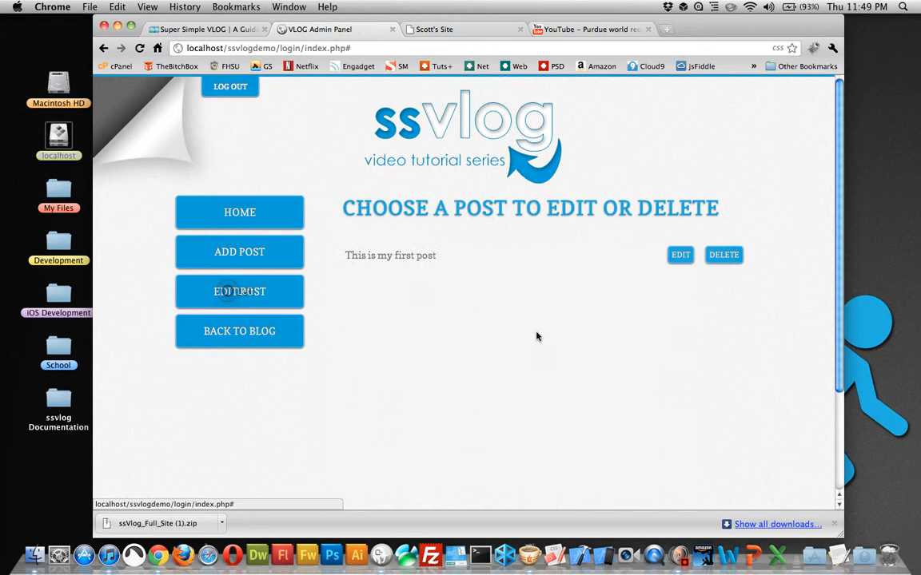
click(680, 255)
scroll(552, 312, down, 5)
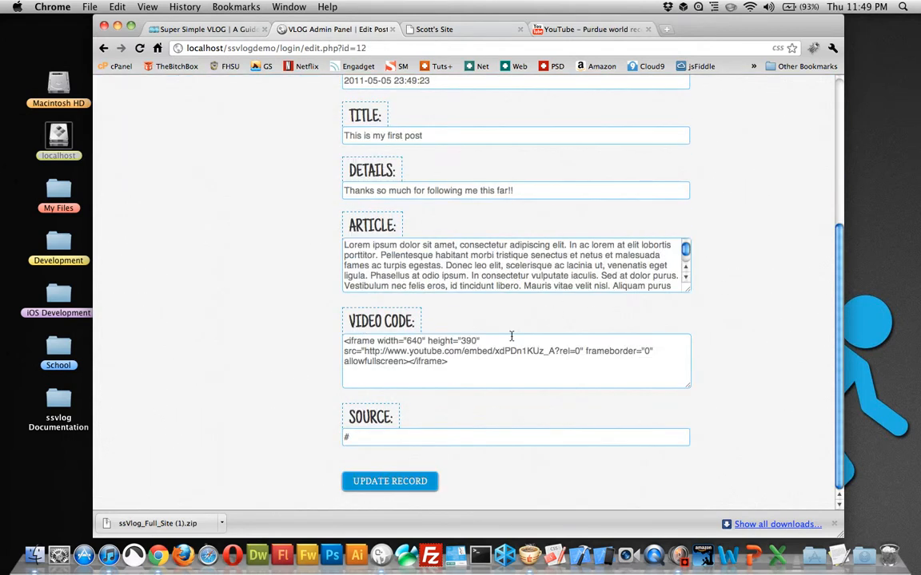
scroll(528, 280, up, 4)
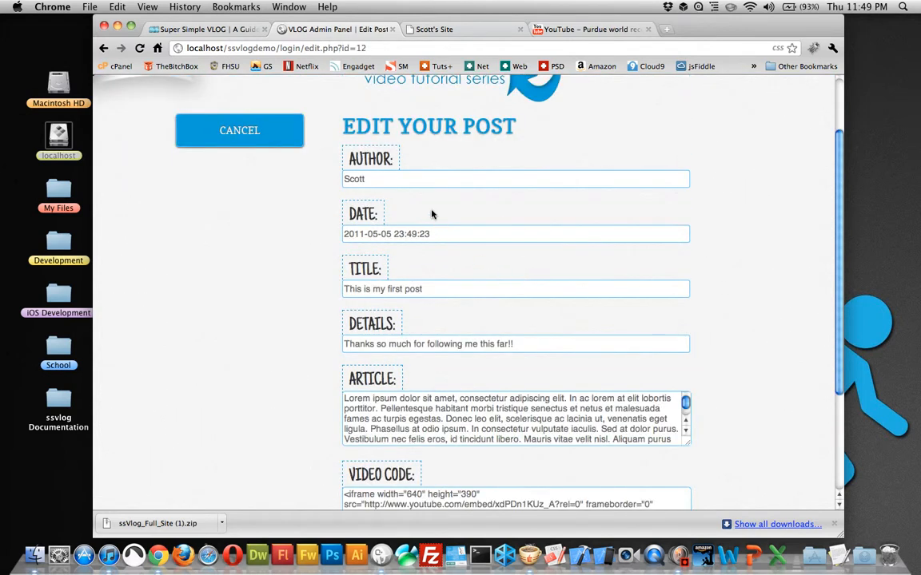
drag(380, 176, 323, 177)
text(John)
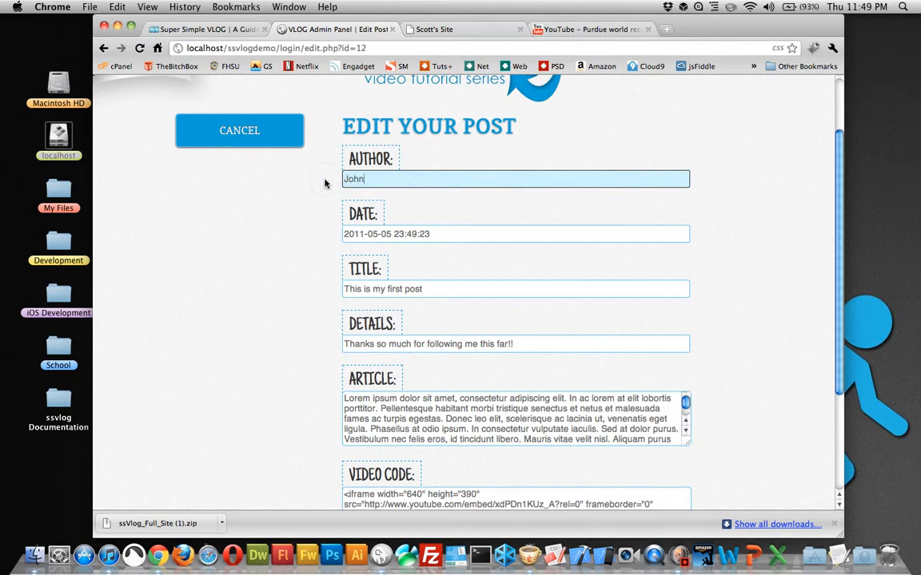
click(285, 222)
scroll(285, 221, down, 4)
click(393, 481)
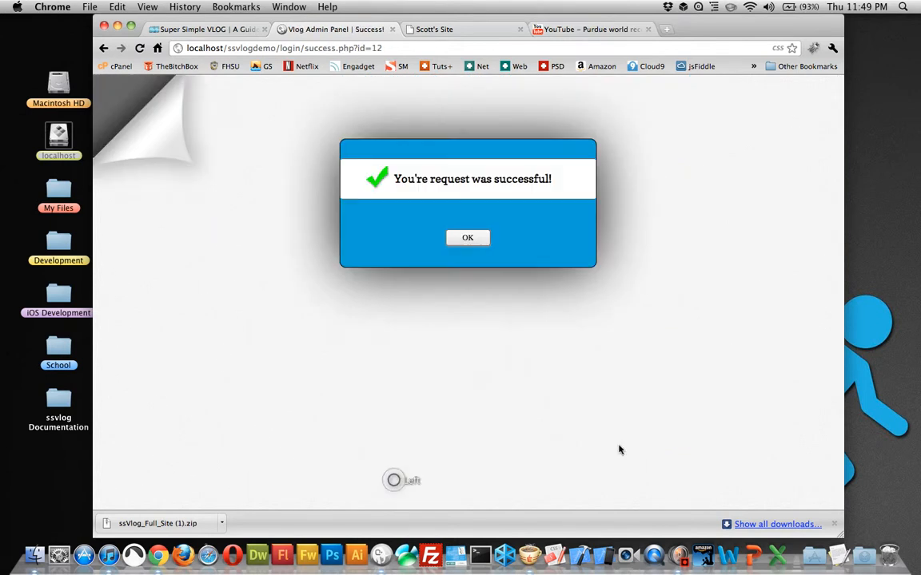
click(466, 237)
Step: Reload the blog page and check the author name shown on the first post
click(465, 37)
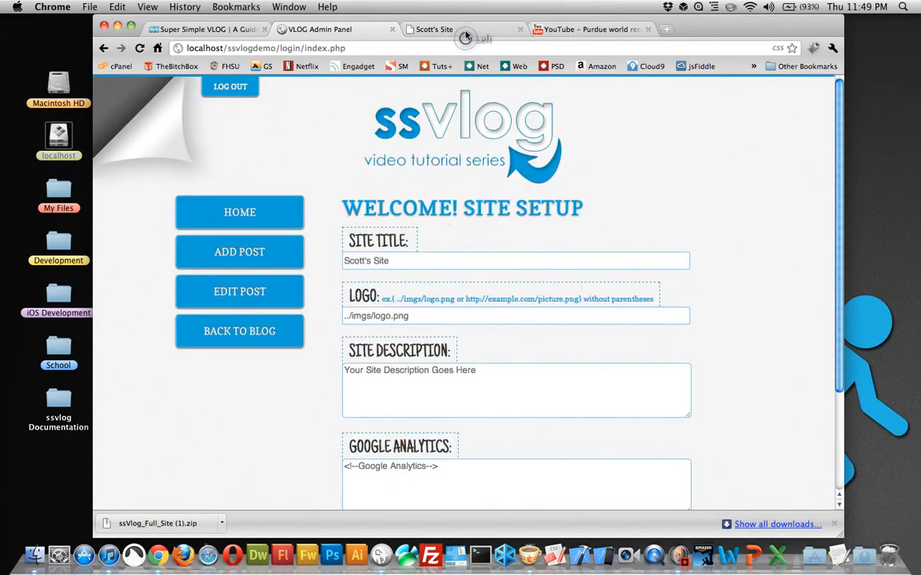
key(super+r)
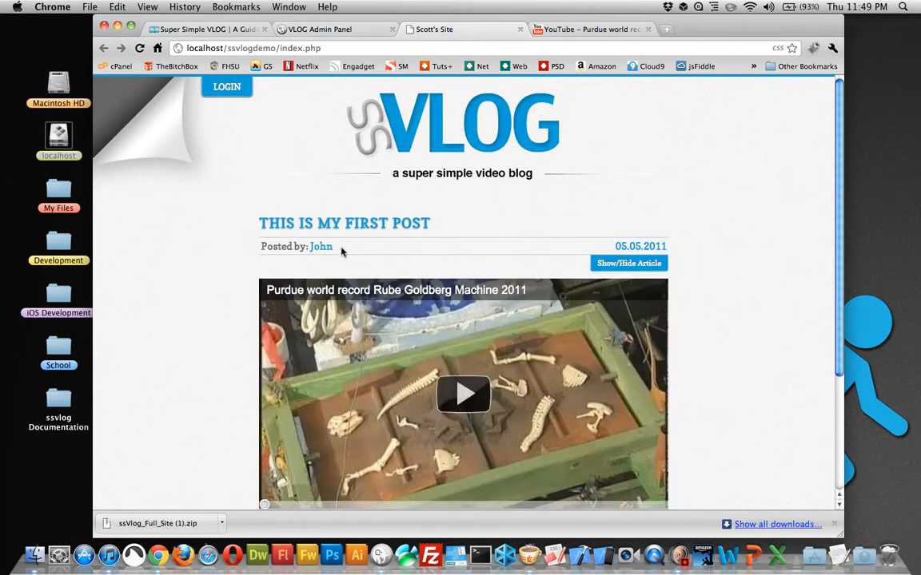
drag(333, 249, 313, 249)
click(378, 259)
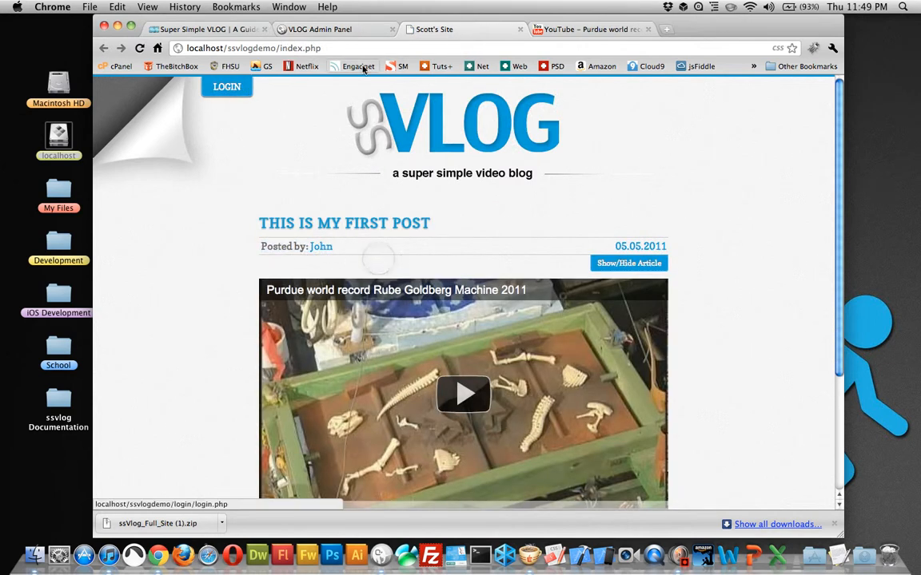
Step: Delete "This is my first post" through the VLOG Admin Panel and confirm the deletion
click(320, 28)
click(253, 286)
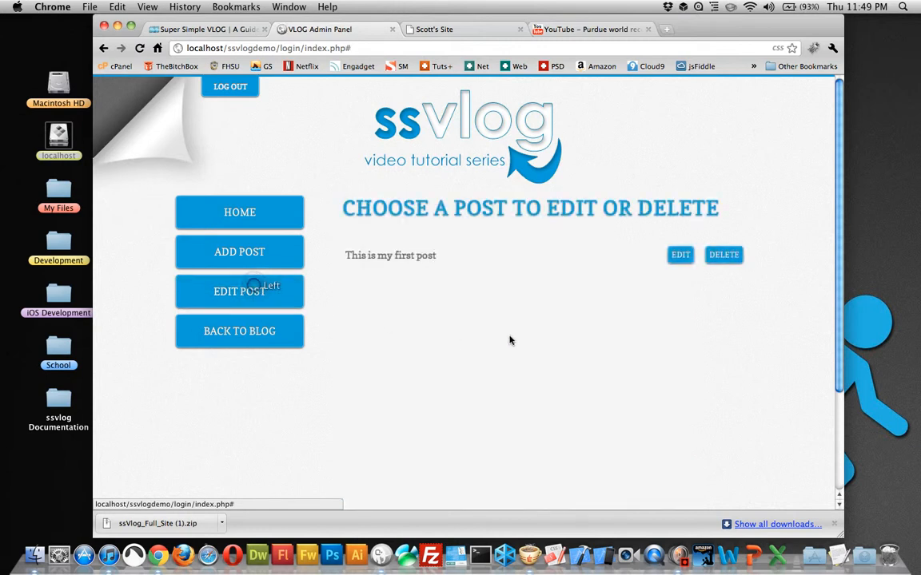
click(723, 256)
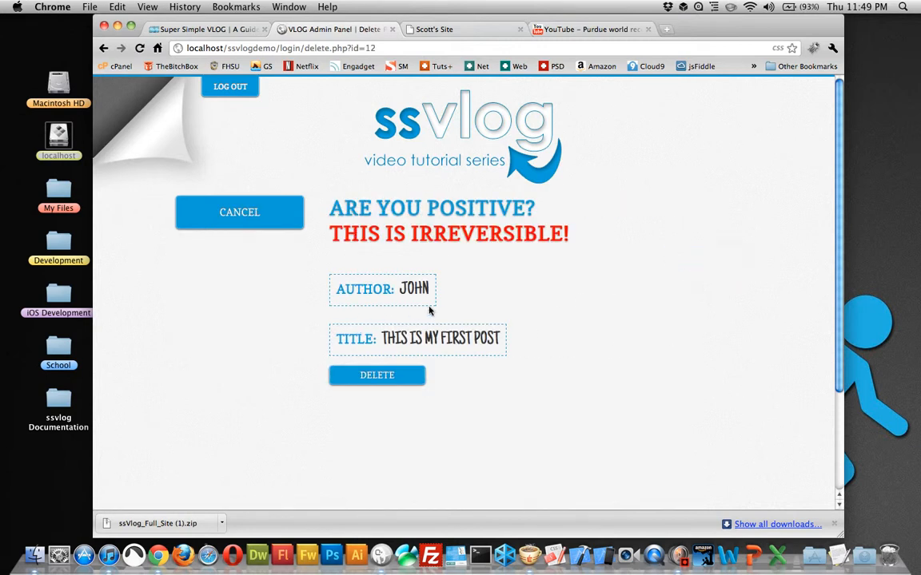
click(407, 376)
click(468, 234)
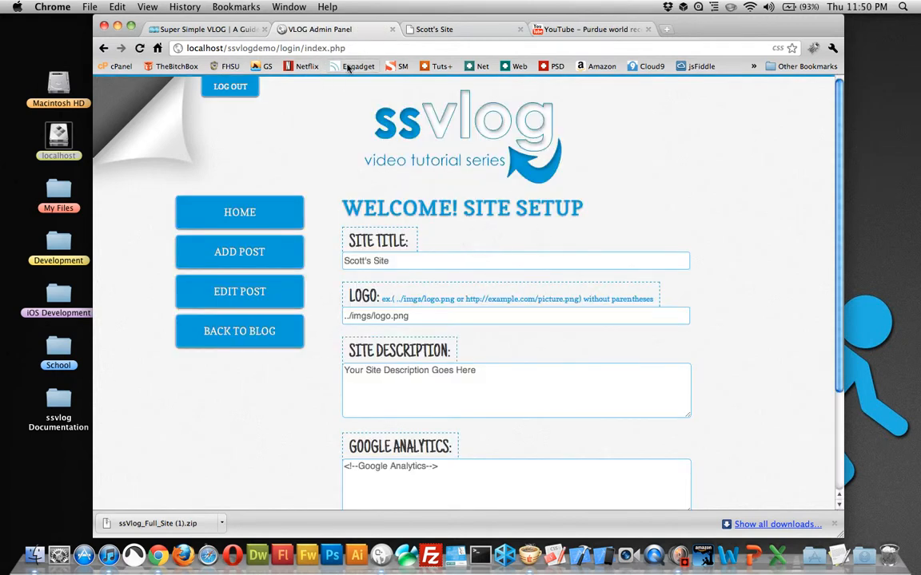
Step: Reload the blog page to check whether the first post is still listed
click(452, 25)
key(super+r)
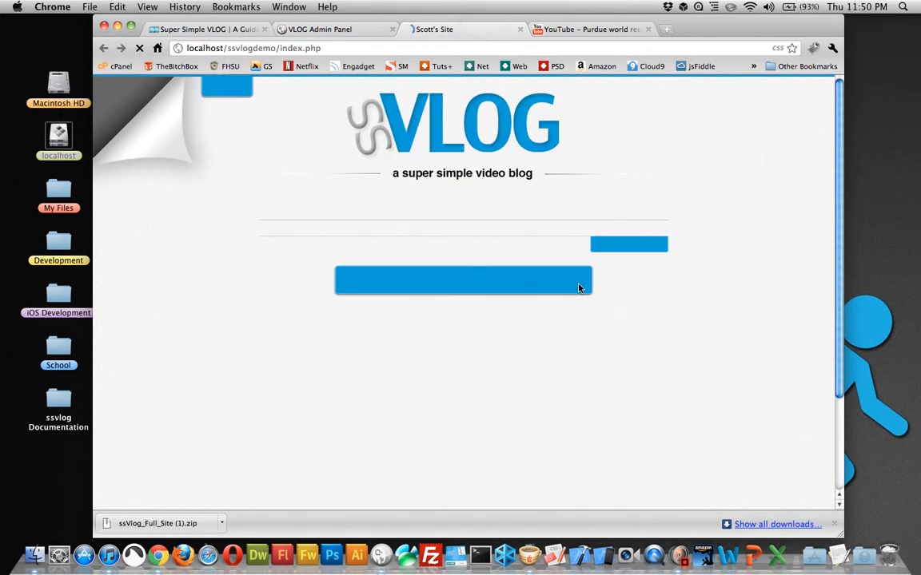
click(716, 352)
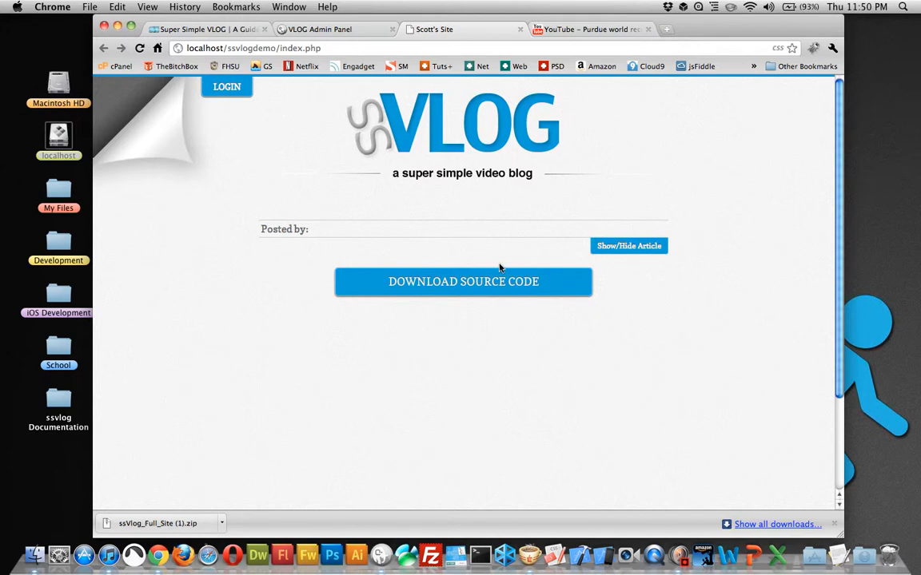
key(alt+space)
text(learn)
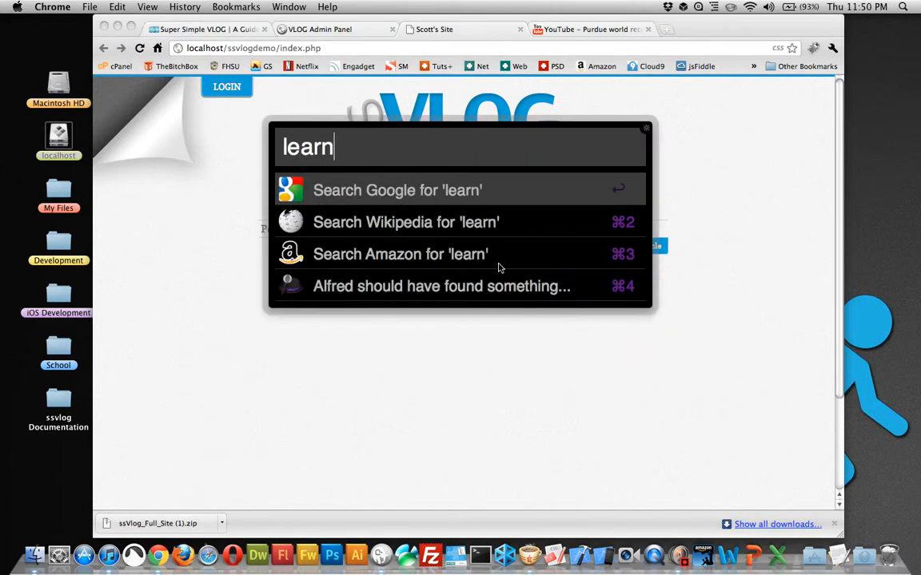
text(nerd.com)
key(BackSpace)
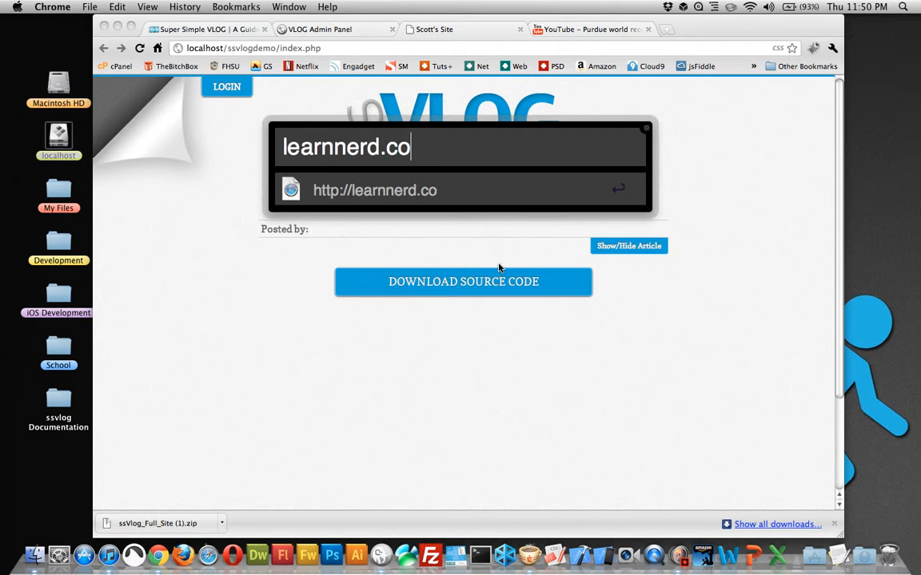
key(BackSpace)
key(BackSpace)
key(BackSpace)
key(BackSpace)
key(BackSpace)
key(BackSpace)
key(BackSpace)
key(BackSpace)
key(BackSpace)
key(BackSpace)
key(BackSpace)
key(BackSpace)
text(scotts)
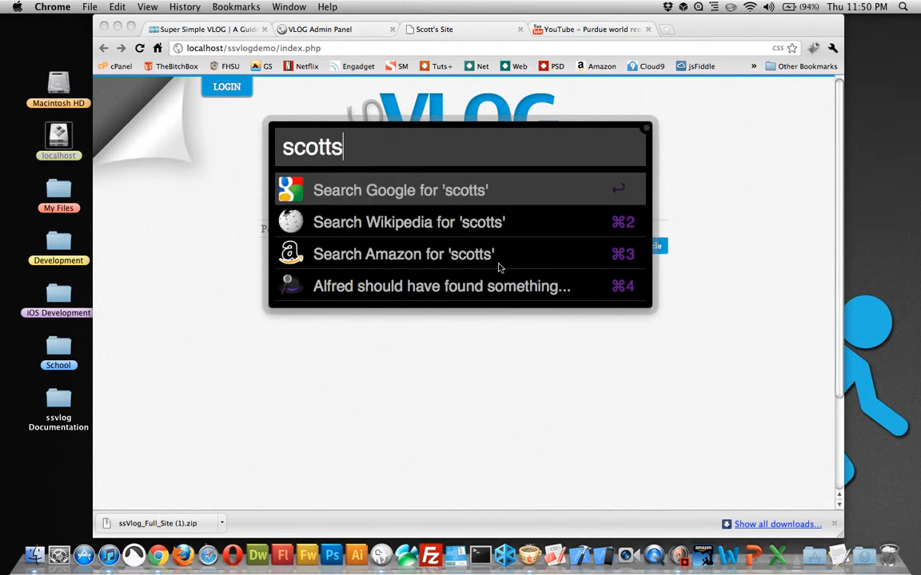
text(iemens.com)
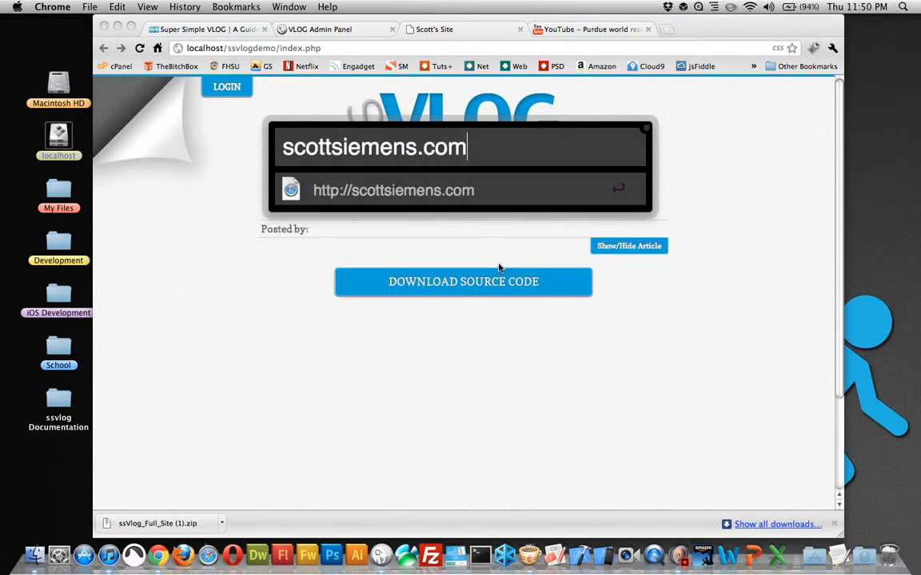
key(BackSpace)
key(BackSpace)
key(BackSpace)
key(BackSpace)
key(BackSpace)
key(BackSpace)
key(BackSpace)
key(BackSpace)
key(BackSpace)
key(BackSpace)
key(BackSpace)
key(BackSpace)
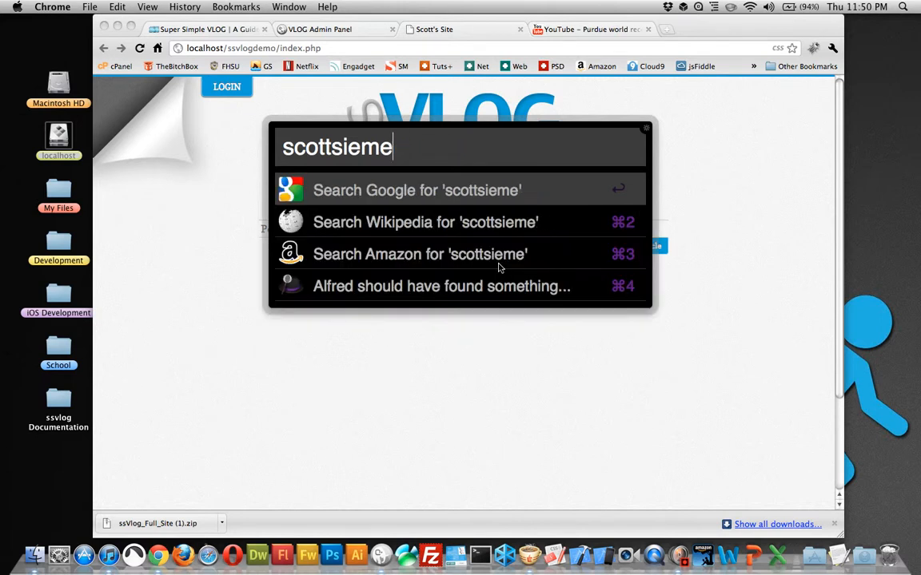
key(BackSpace)
key(BackSpace)
key(BackSpace)
key(BackSpace)
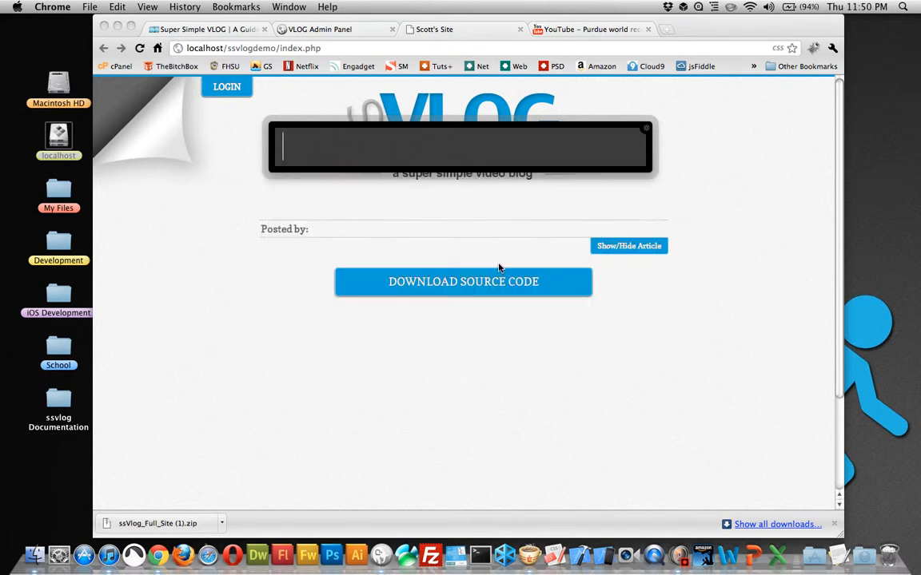
click(793, 233)
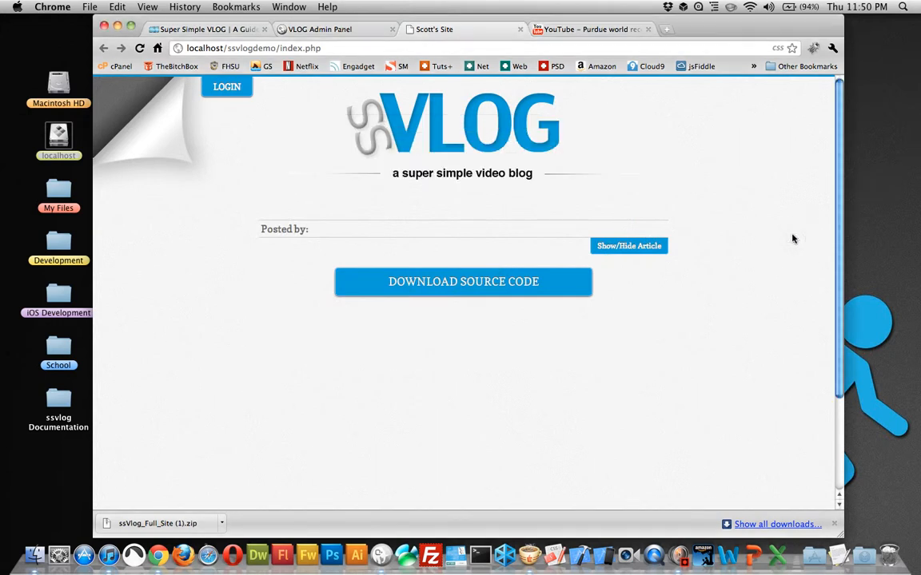